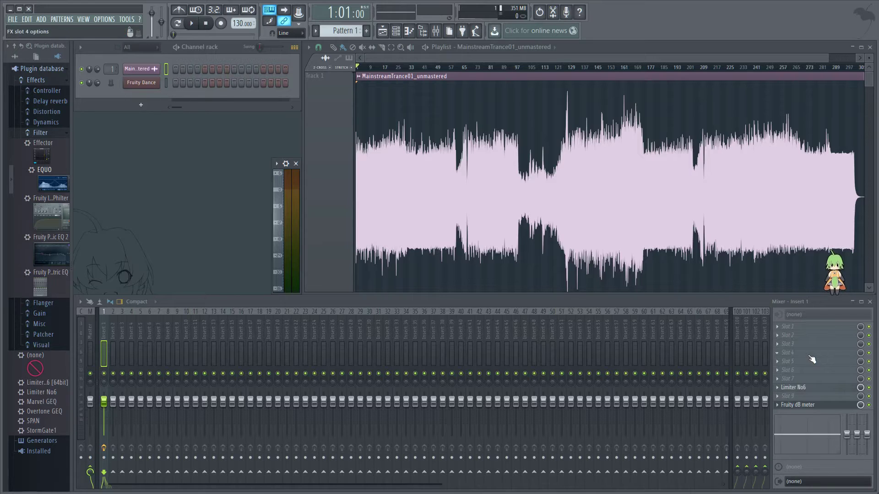
- Move the Fruity dB meter to the first effect slot of Insert 1 and return it to slot 10
{"action": "left_click_drag", "start_coordinate": [789, 329], "coordinate": [788, 327]}
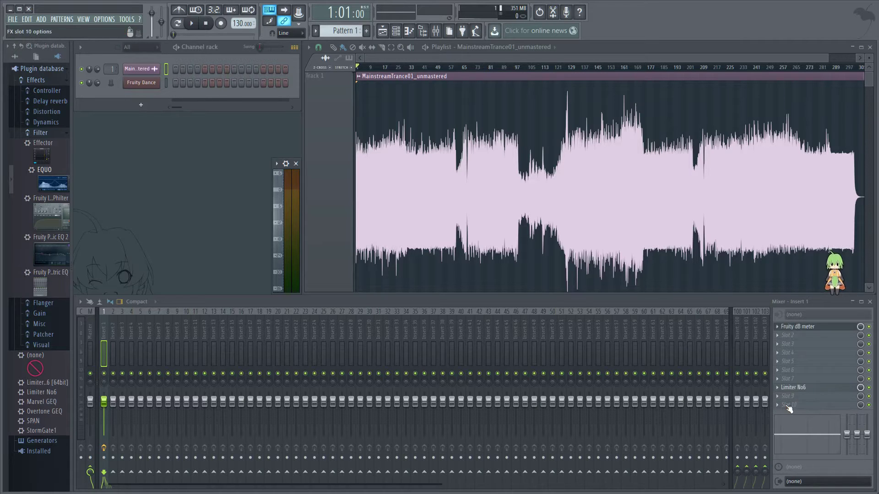
{"action": "left_click_drag", "start_coordinate": [788, 406], "coordinate": [788, 329]}
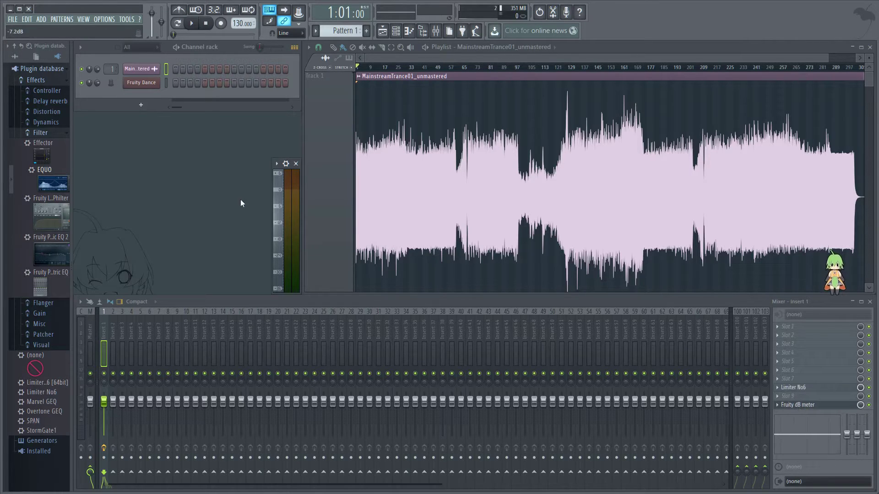
- Play the track briefly to check its level on the Fruity dB meter, and stop playback
{"action": "left_click", "coordinate": [196, 23]}
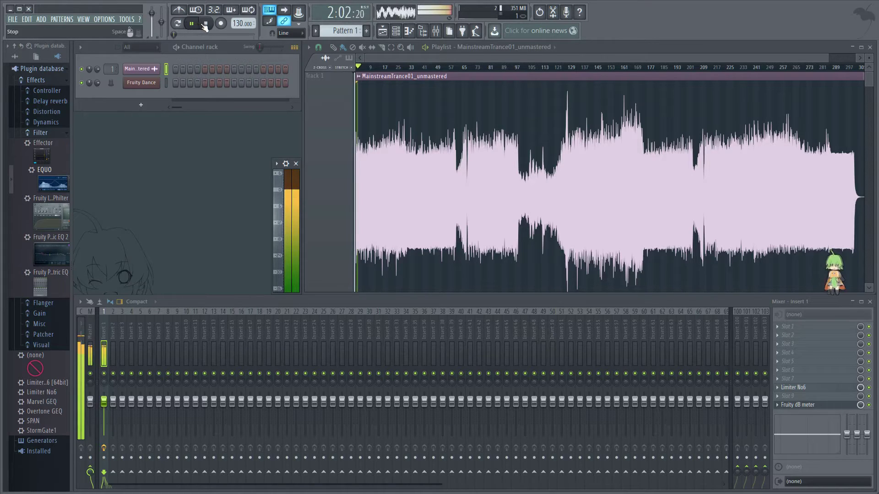
{"action": "left_click", "coordinate": [205, 23]}
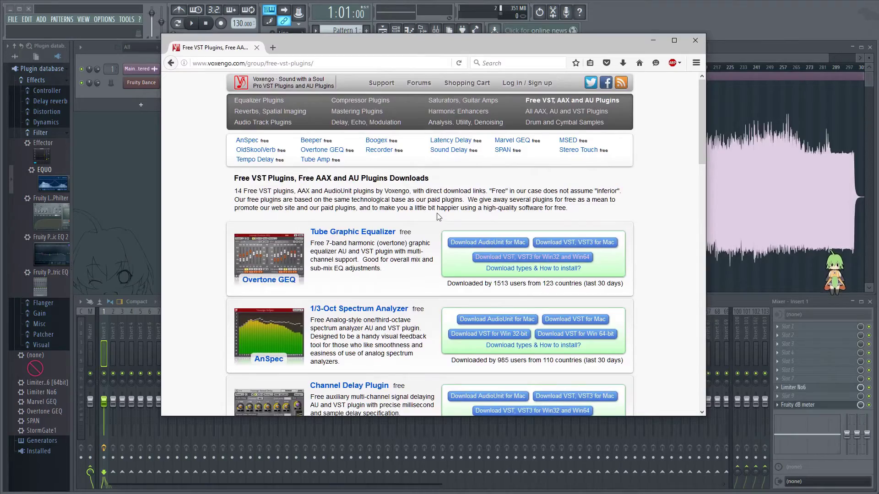
- Look through Voxengo's free VST plugins page in the browser and move its window out of view
{"action": "scroll", "coordinate": [426, 213], "scroll_direction": "down", "scroll_amount": 20}
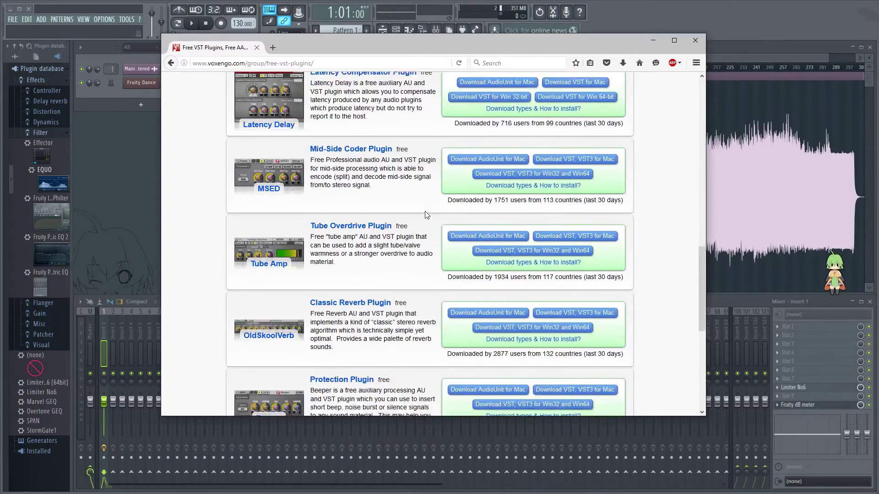
{"action": "scroll", "coordinate": [426, 215], "scroll_direction": "up", "scroll_amount": 18}
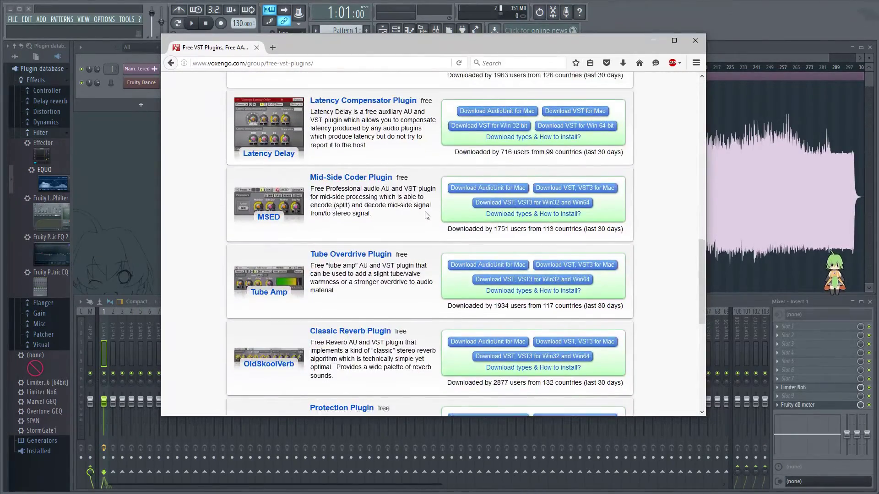
{"action": "scroll", "coordinate": [426, 215], "scroll_direction": "up", "scroll_amount": 2}
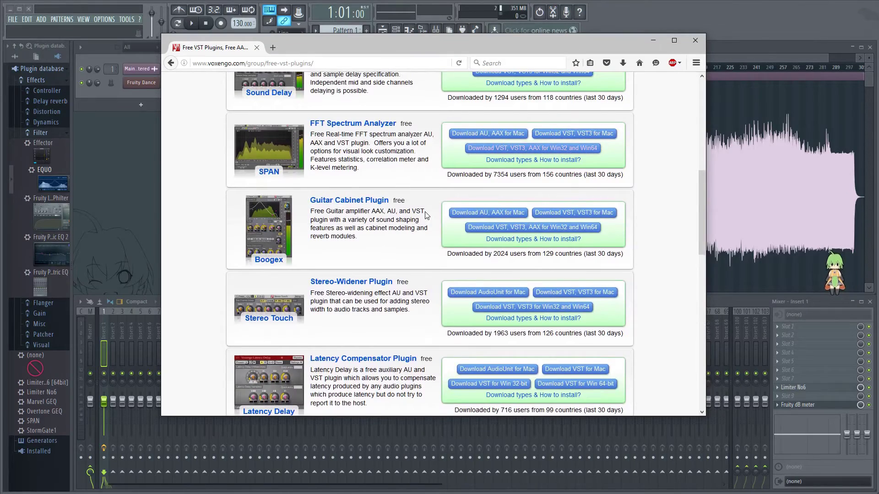
{"action": "scroll", "coordinate": [426, 215], "scroll_direction": "up", "scroll_amount": 10}
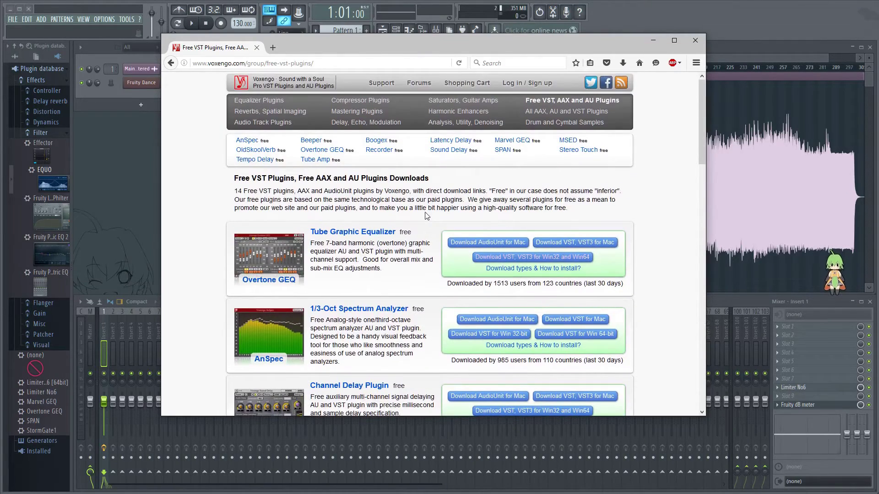
{"action": "scroll", "coordinate": [422, 214], "scroll_direction": "down", "scroll_amount": 20}
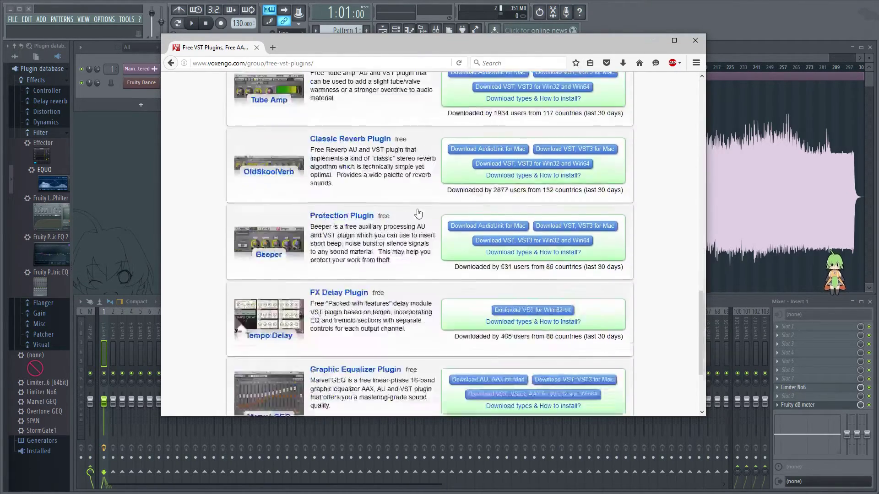
{"action": "left_click_drag", "start_coordinate": [567, 47], "coordinate": [878, 110]}
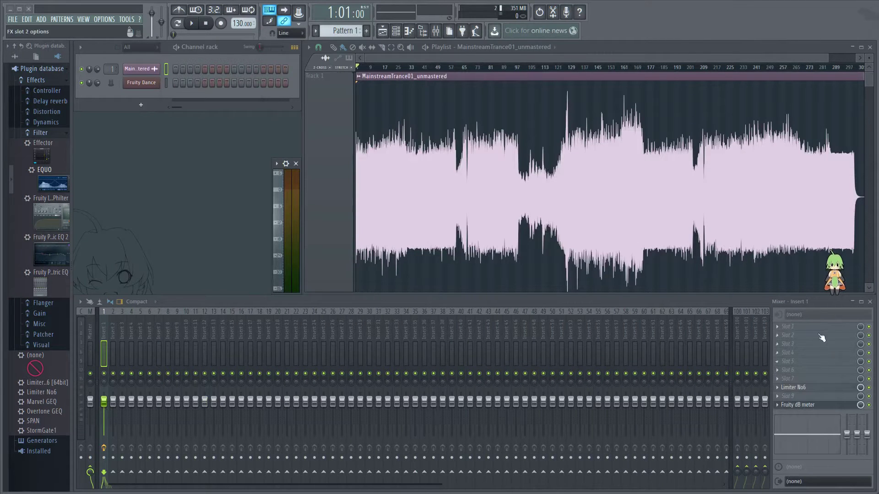
- Replace the Fruity dB meter in slot 10 of Insert 1 with SPAN, and place its window below the channel rack
{"action": "left_click", "coordinate": [777, 406]}
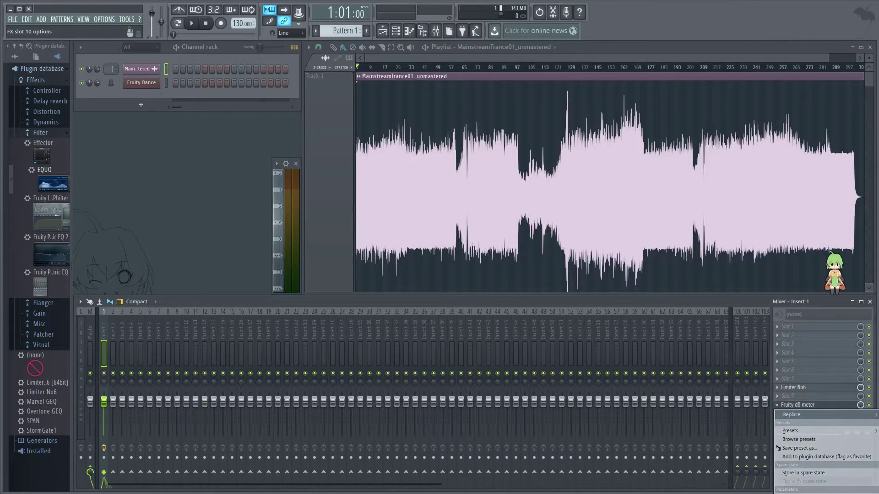
{"action": "left_click", "coordinate": [690, 440]}
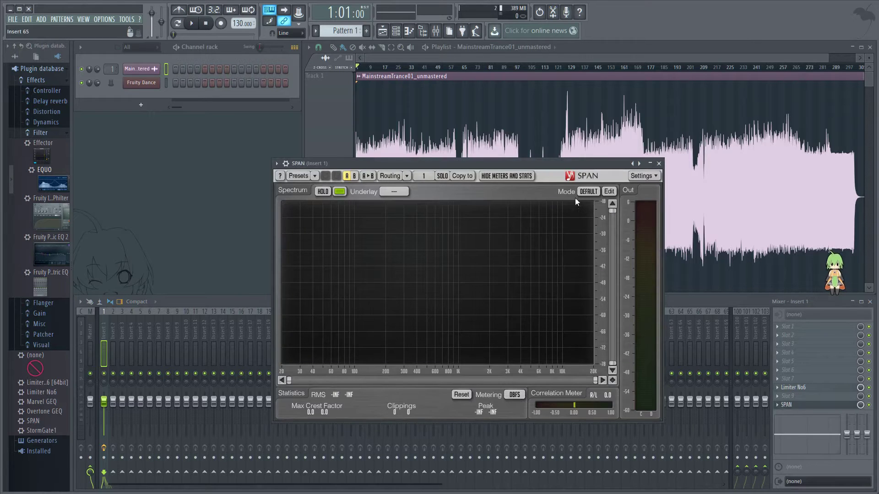
{"action": "left_click_drag", "start_coordinate": [586, 164], "coordinate": [389, 232]}
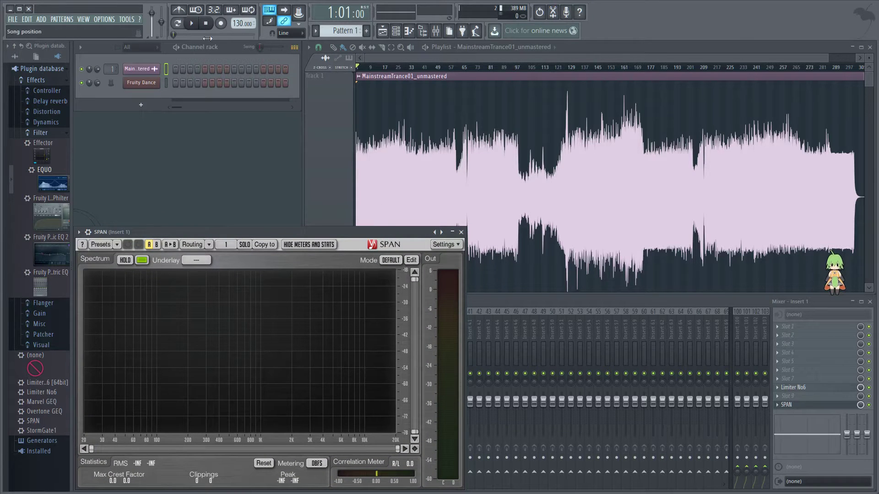
- Play the track, turn on SPAN's spectrum hold to capture the peaks, and stop playback
{"action": "left_click", "coordinate": [193, 24]}
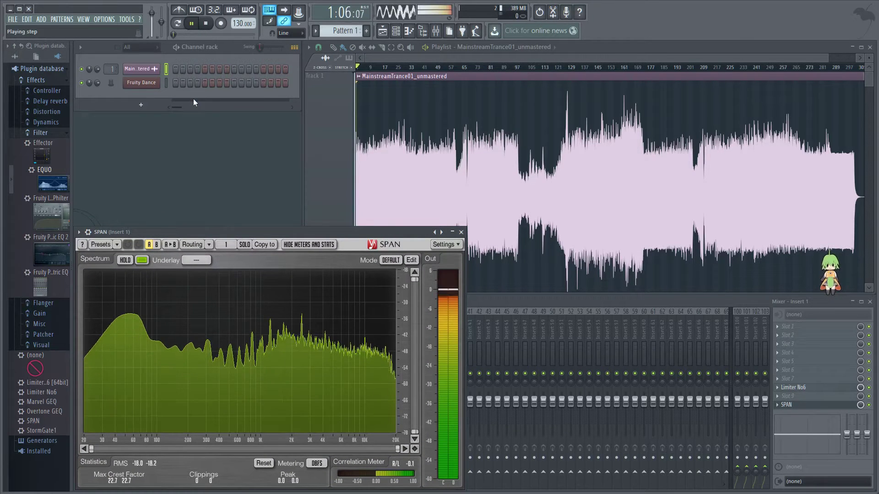
{"action": "left_click", "coordinate": [125, 260]}
{"action": "left_click", "coordinate": [216, 28]}
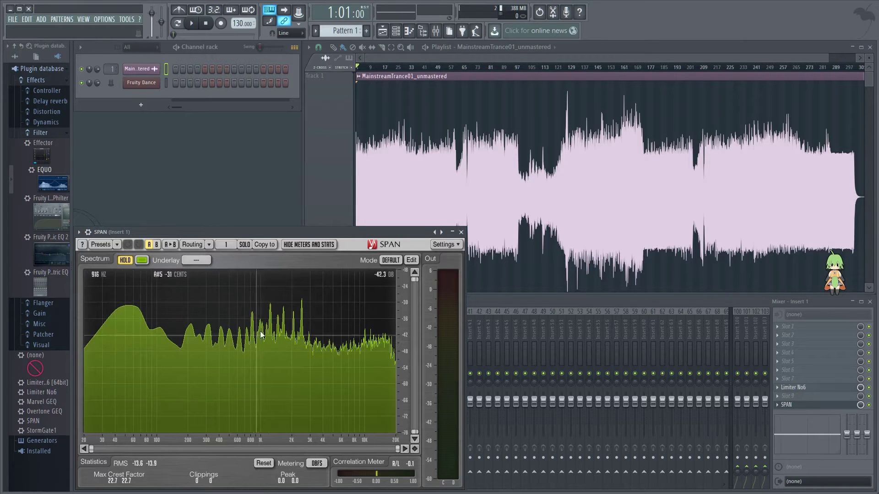
- Set SPAN's spectrum mode to HIGH RES and capture a fresh held spectrum by briefly playing the track
{"action": "left_click", "coordinate": [391, 260]}
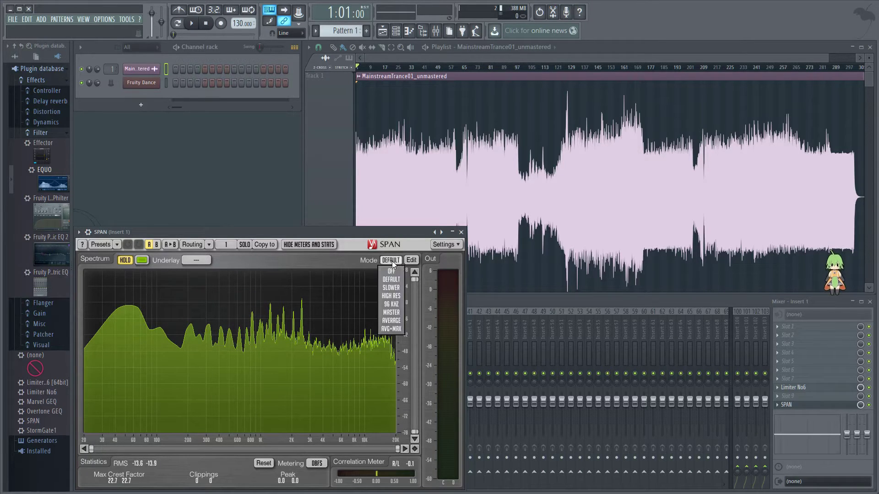
{"action": "left_click", "coordinate": [398, 295]}
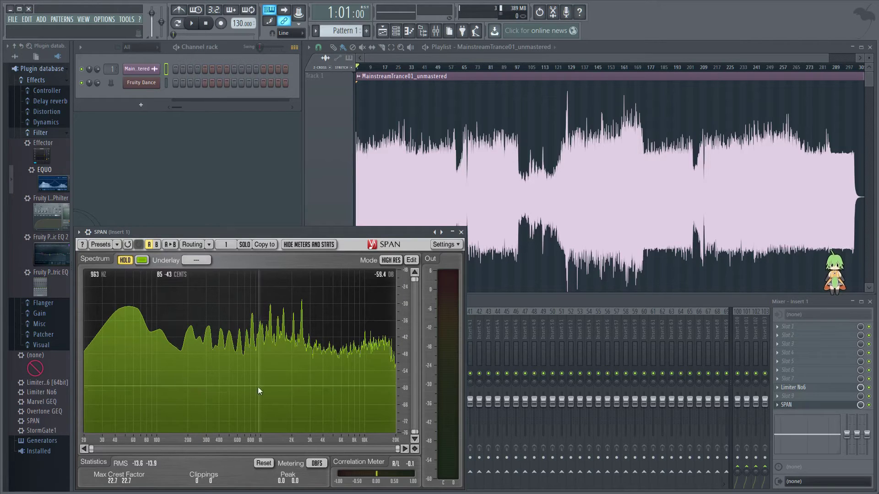
{"action": "left_click", "coordinate": [125, 259]}
{"action": "left_click", "coordinate": [192, 24]}
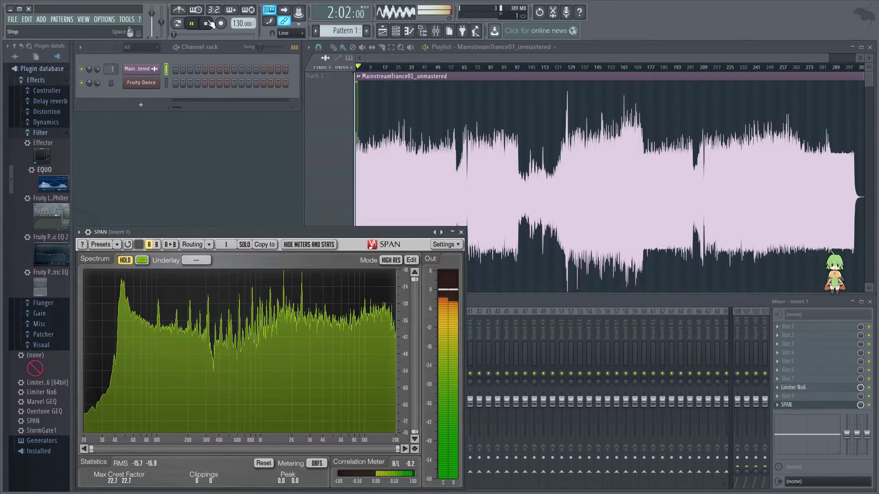
{"action": "key", "text": "space"}
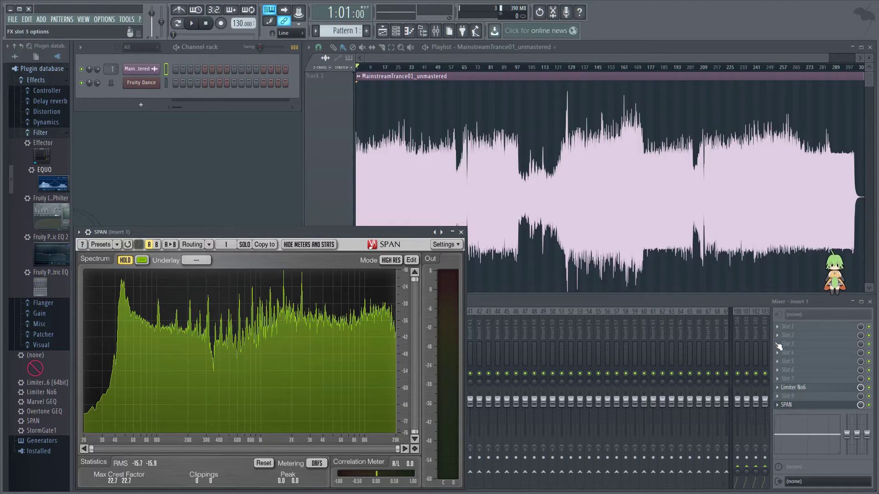
- Load Fruity parametric EQ 2 in slot 3 of Insert 1 and apply its Default preset
{"action": "left_click", "coordinate": [778, 344]}
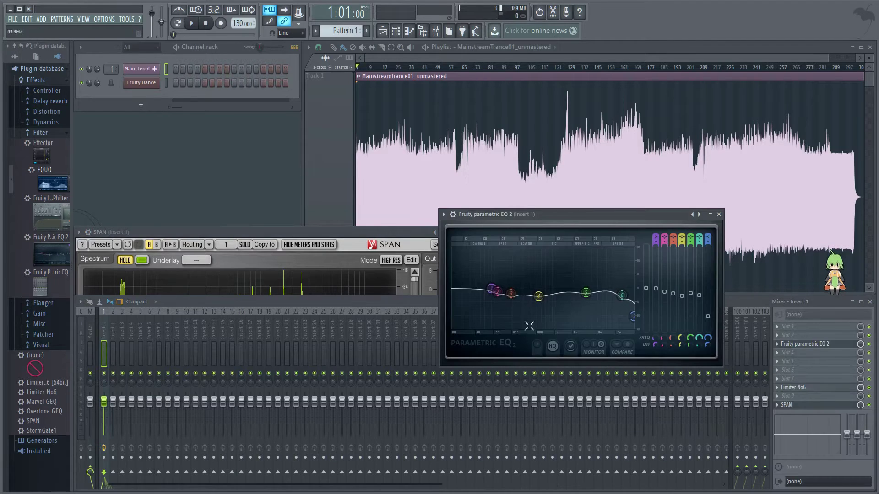
{"action": "left_click", "coordinate": [444, 215]}
{"action": "mouse_move", "coordinate": [458, 225]}
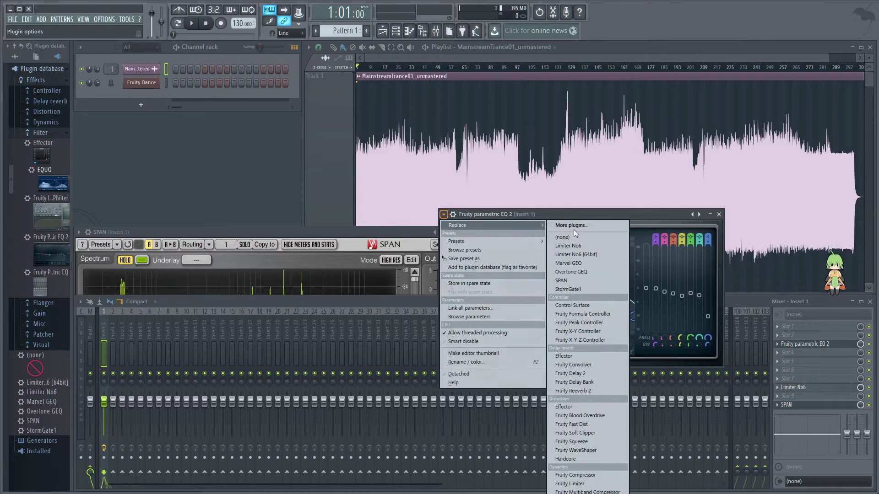
{"action": "mouse_move", "coordinate": [497, 241]}
{"action": "left_click", "coordinate": [592, 242]}
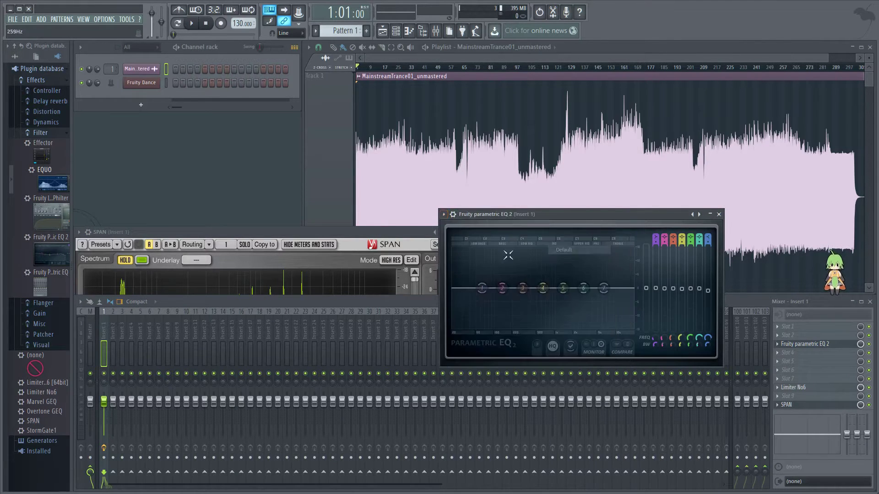
- Play the track briefly to view its spectrum in Fruity parametric EQ 2, and stop playback
{"action": "left_click_drag", "start_coordinate": [588, 219], "coordinate": [558, 195]}
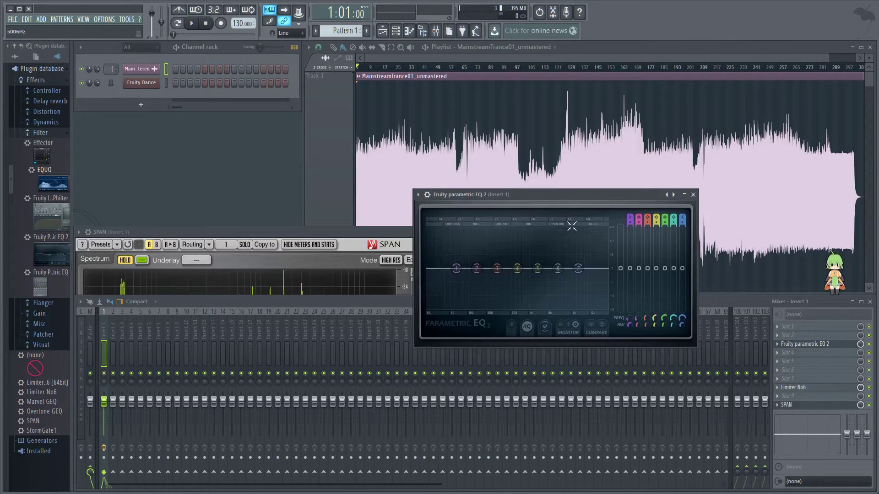
{"action": "left_click", "coordinate": [196, 24]}
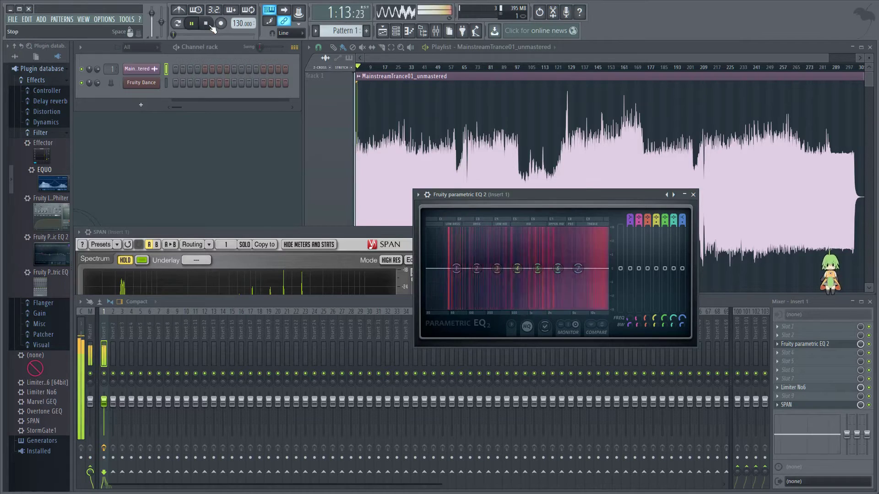
{"action": "key", "text": "space"}
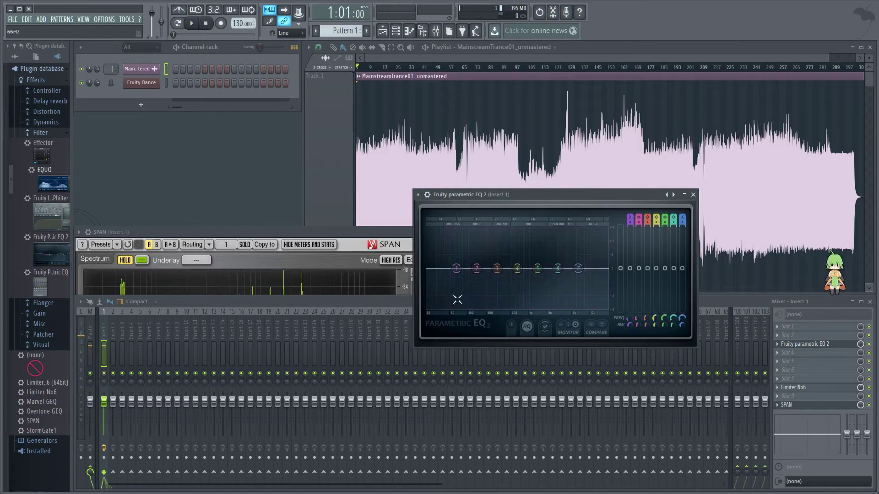
- Arrange the SPAN and Fruity parametric EQ 2 windows to compare their displays, and close the EQ window
{"action": "left_click_drag", "start_coordinate": [309, 231], "coordinate": [321, 196]}
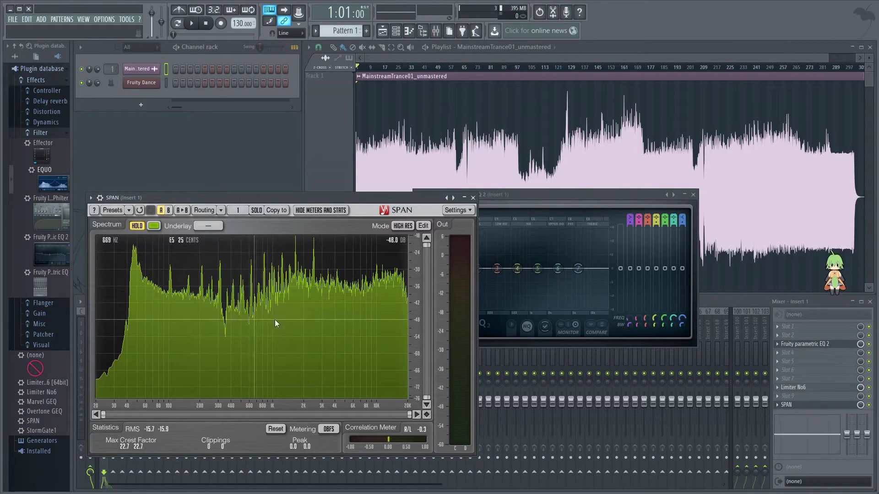
{"action": "left_click_drag", "start_coordinate": [545, 196], "coordinate": [554, 187]}
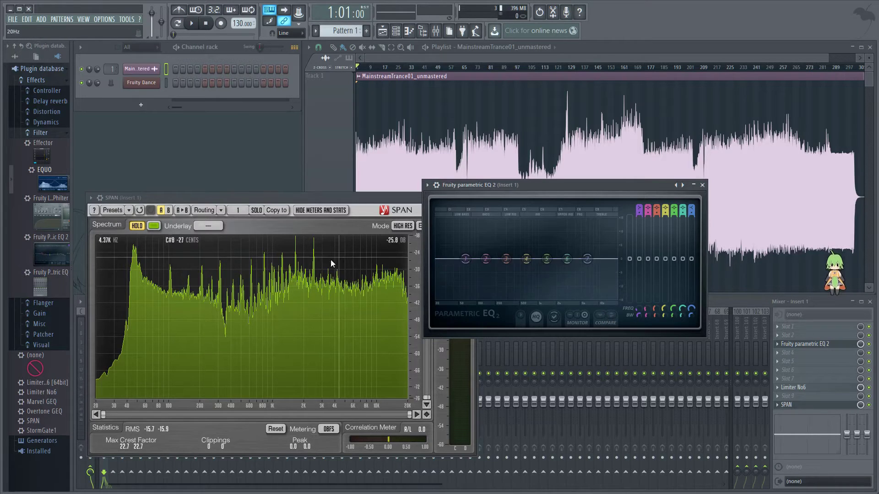
{"action": "left_click_drag", "start_coordinate": [247, 198], "coordinate": [222, 232]}
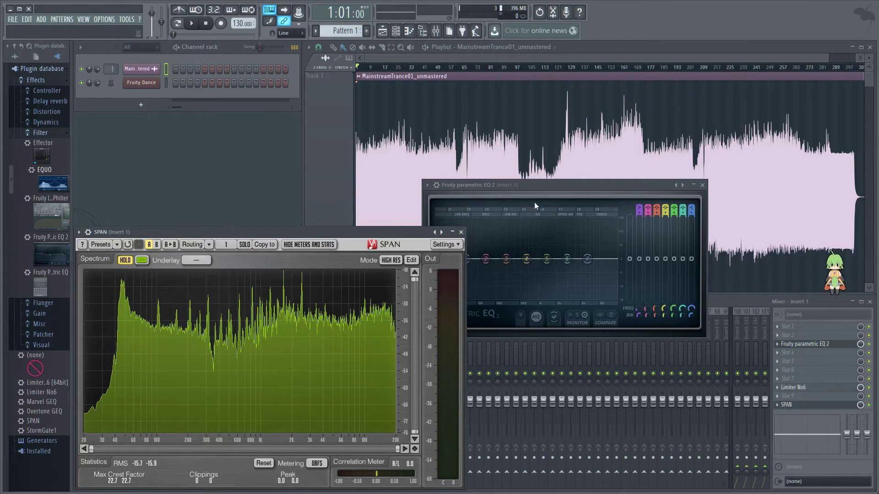
{"action": "left_click_drag", "start_coordinate": [547, 196], "coordinate": [647, 240]}
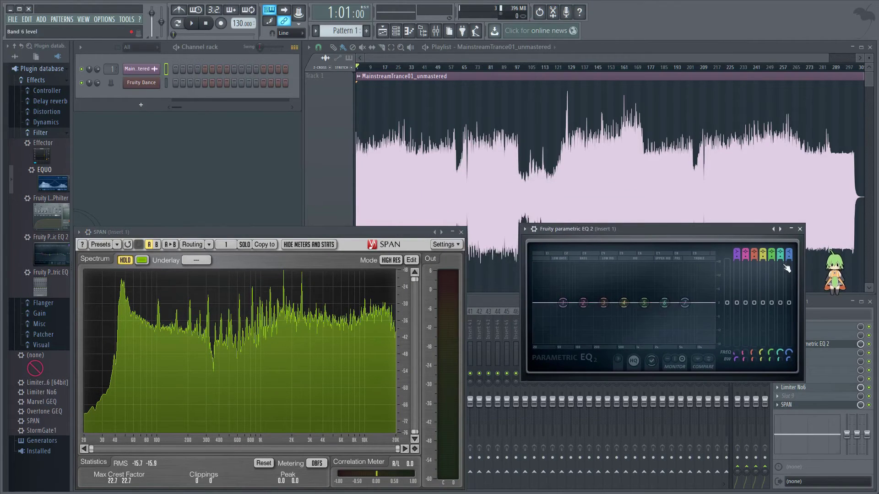
{"action": "left_click", "coordinate": [800, 229]}
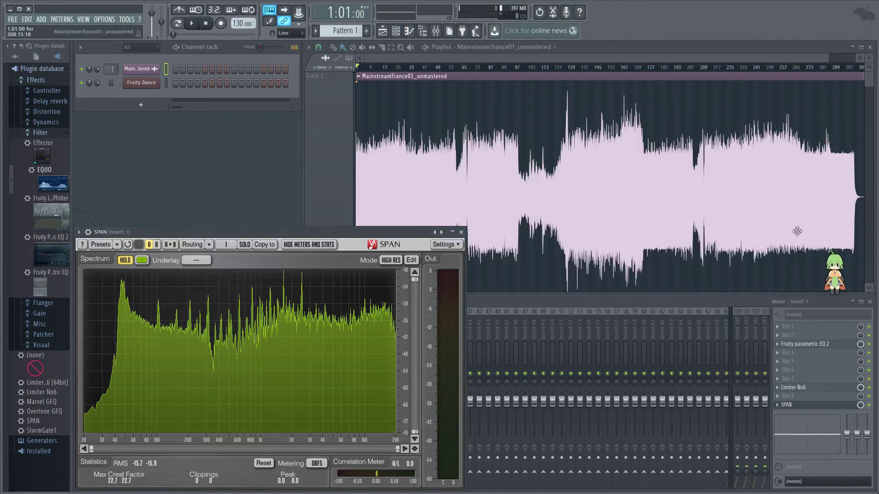
- Load Marvel GEQ in slot 1 and Overtone GEQ in slot 2 of Insert 1, and select Marvel GEQ's window
{"action": "left_click", "coordinate": [783, 331]}
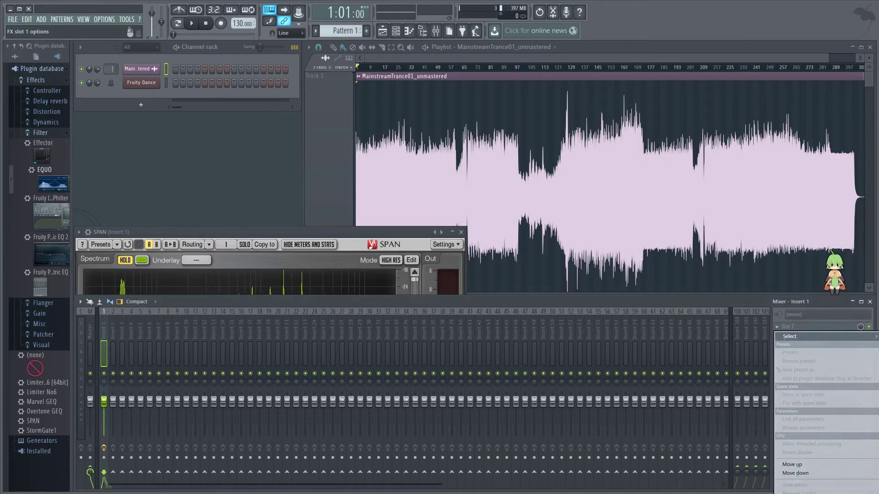
{"action": "left_click", "coordinate": [760, 343]}
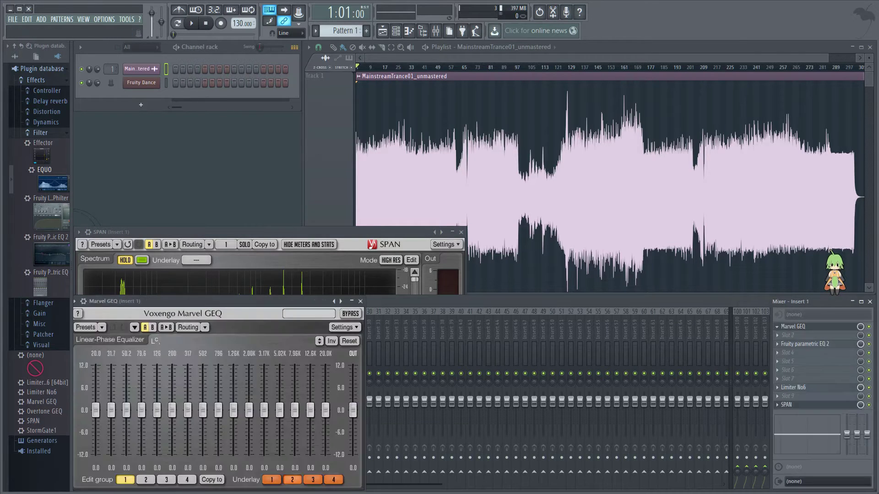
{"action": "left_click", "coordinate": [780, 337]}
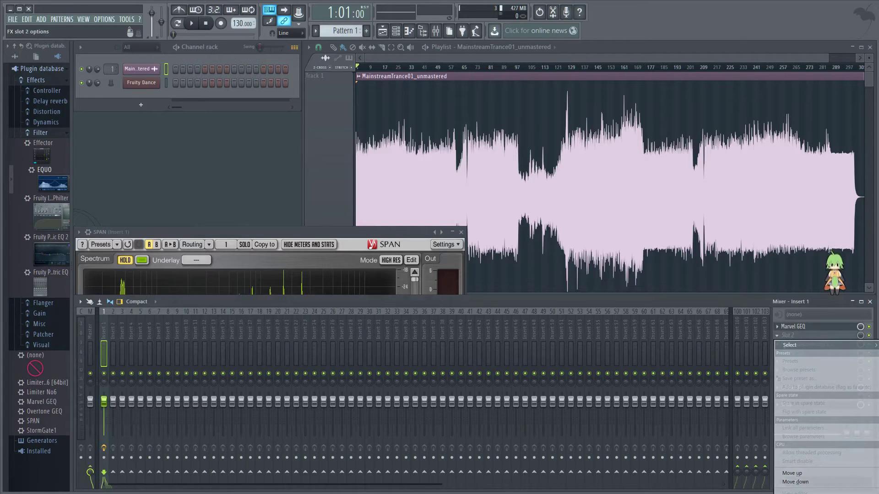
{"action": "left_click", "coordinate": [751, 357]}
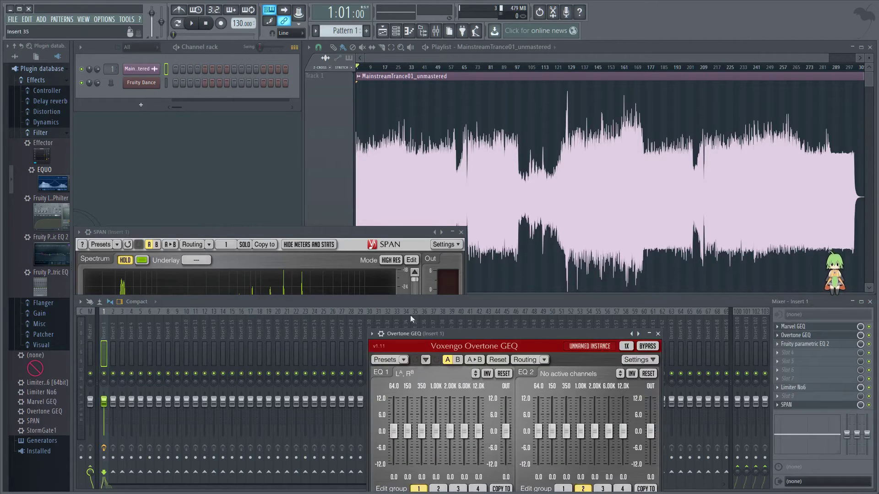
{"action": "left_click", "coordinate": [796, 326]}
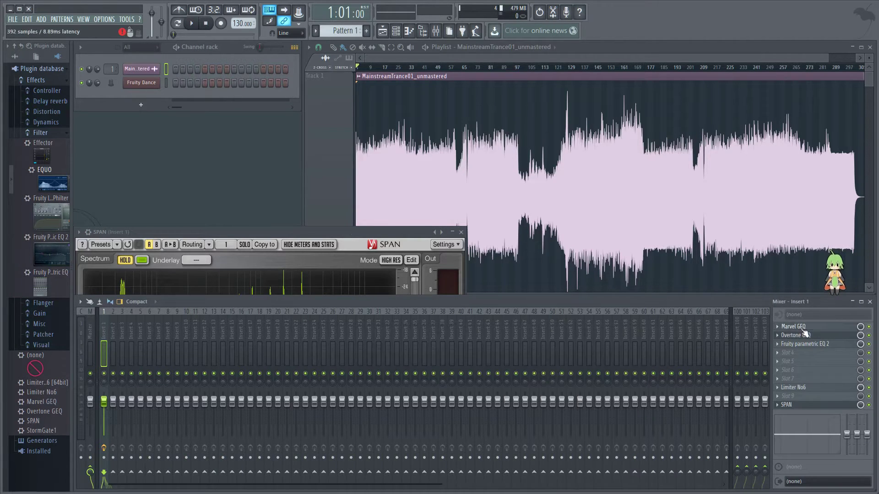
- Open the Marvel GEQ, Overtone GEQ and Fruity parametric EQ 2 windows from Insert 1 and spread them out side by side
{"action": "left_click", "coordinate": [803, 336]}
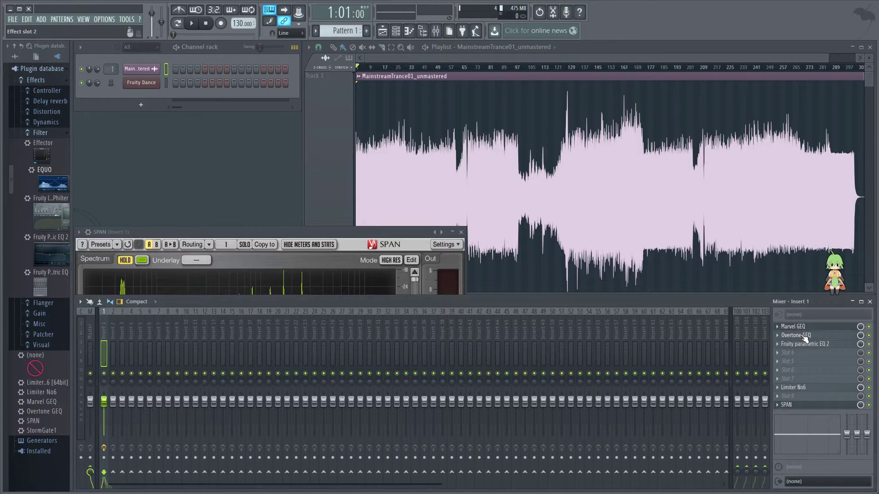
{"action": "left_click", "coordinate": [804, 336]}
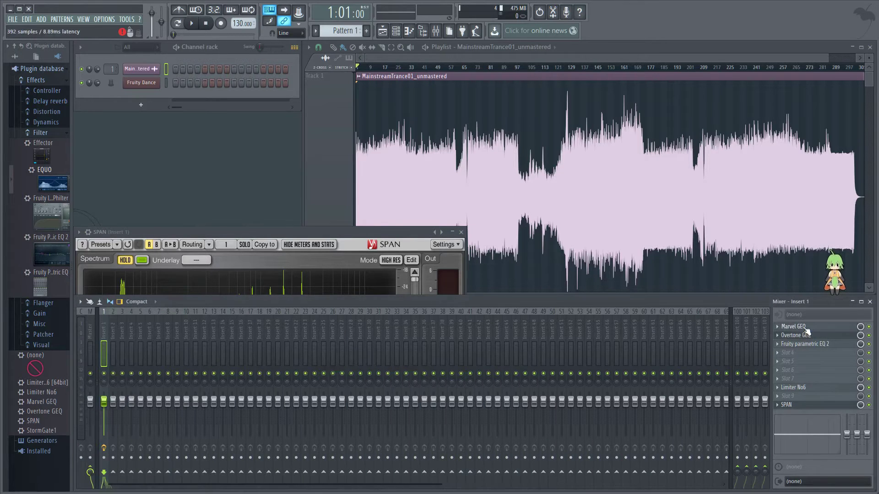
{"action": "left_click", "coordinate": [806, 328]}
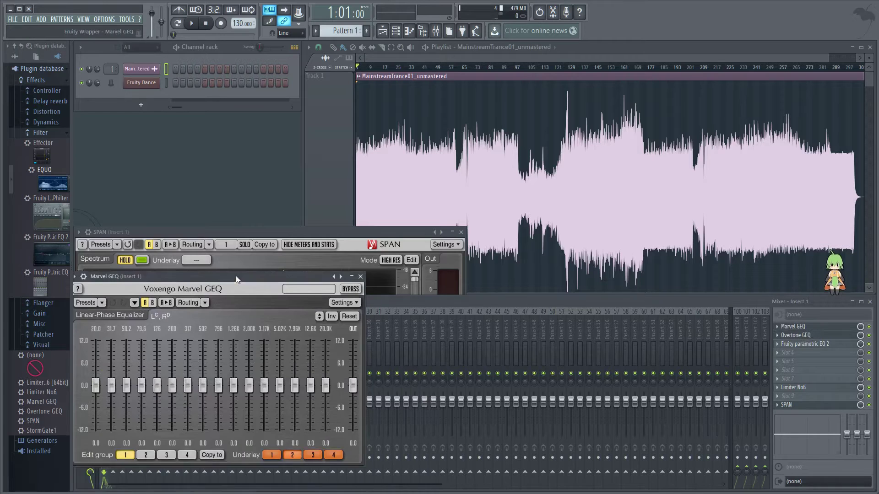
{"action": "left_click", "coordinate": [807, 337]}
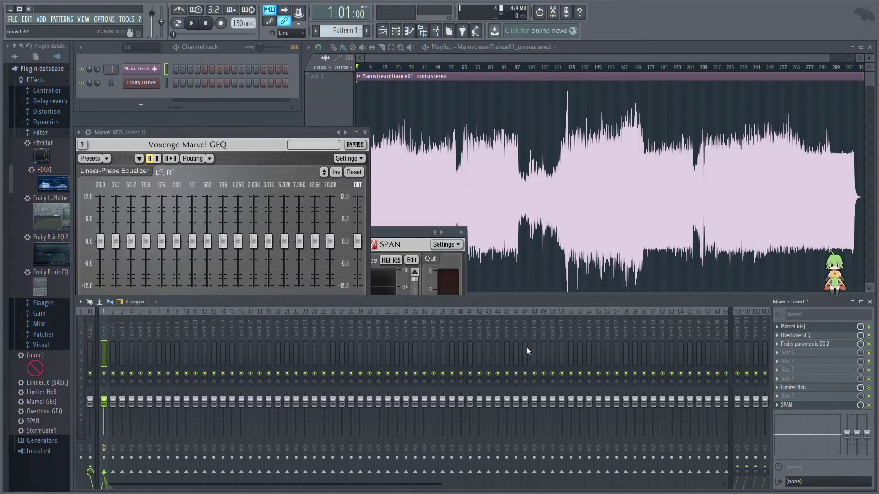
{"action": "left_click", "coordinate": [798, 335]}
{"action": "left_click_drag", "start_coordinate": [471, 337], "coordinate": [462, 179]}
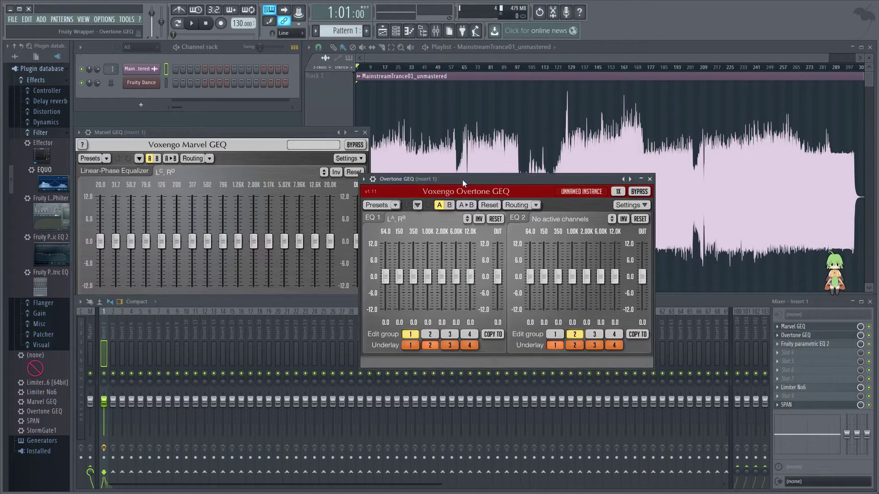
{"action": "left_click", "coordinate": [804, 344]}
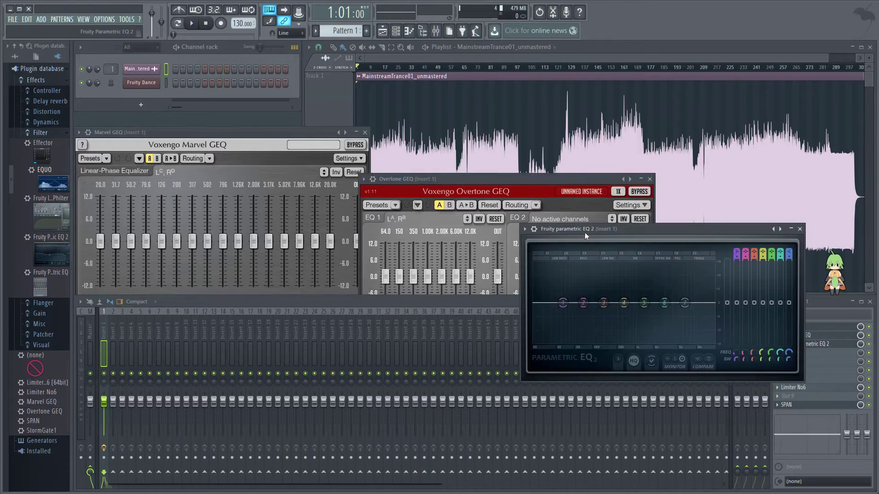
{"action": "left_click_drag", "start_coordinate": [584, 233], "coordinate": [677, 231]}
- Rearrange the equalizer windows so Fruity parametric EQ 2 sits between Marvel GEQ and Overtone GEQ
{"action": "left_click", "coordinate": [486, 177]}
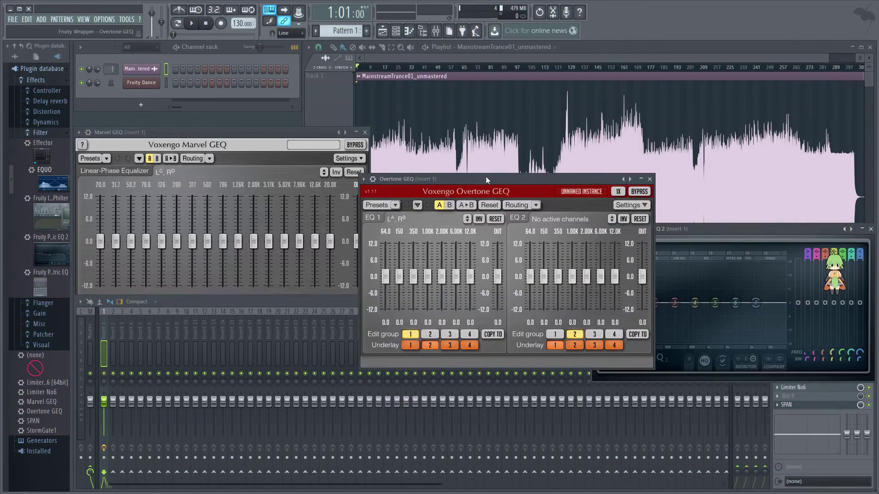
{"action": "left_click", "coordinate": [260, 141]}
{"action": "left_click_drag", "start_coordinate": [533, 179], "coordinate": [493, 178]}
{"action": "left_click", "coordinate": [313, 148]}
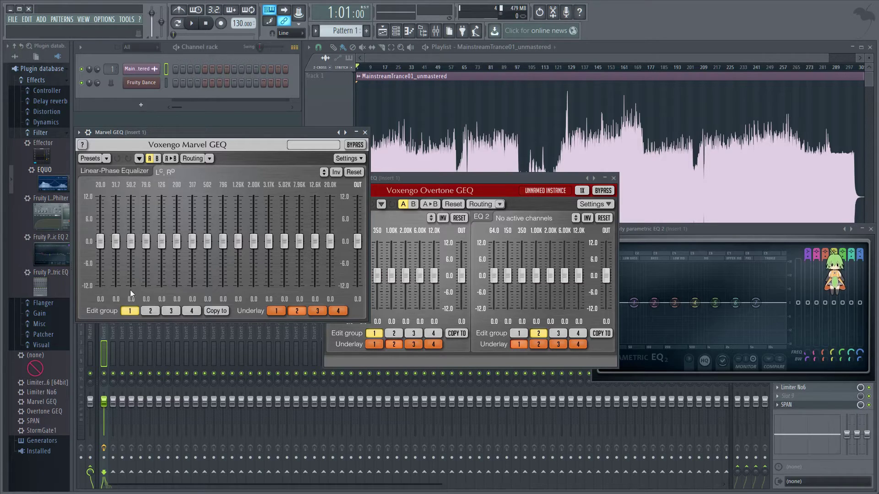
{"action": "left_click", "coordinate": [674, 226]}
{"action": "left_click_drag", "start_coordinate": [675, 226], "coordinate": [722, 228]}
{"action": "left_click", "coordinate": [488, 358]}
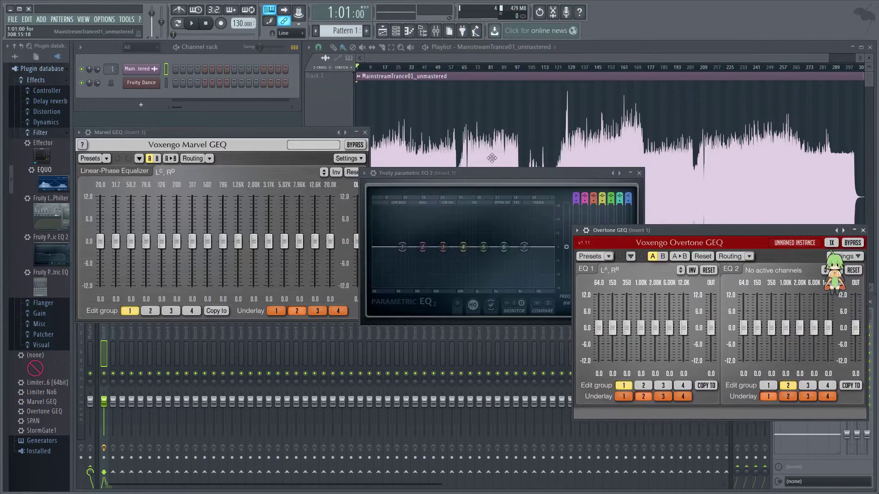
{"action": "left_click_drag", "start_coordinate": [485, 175], "coordinate": [463, 173]}
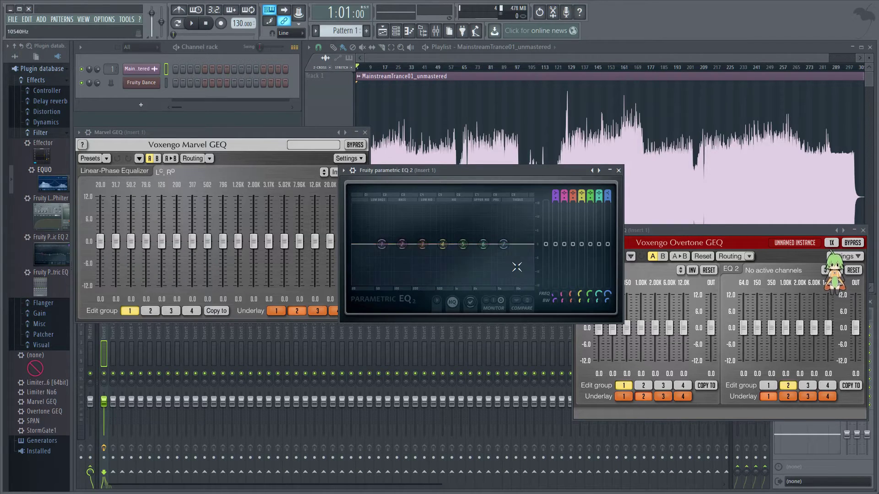
- Try boosts on band 7 of Fruity parametric EQ 2 and Overtone GEQ's 150 Hz band, and reset both to flat
{"action": "left_click_drag", "start_coordinate": [504, 257], "coordinate": [505, 248]}
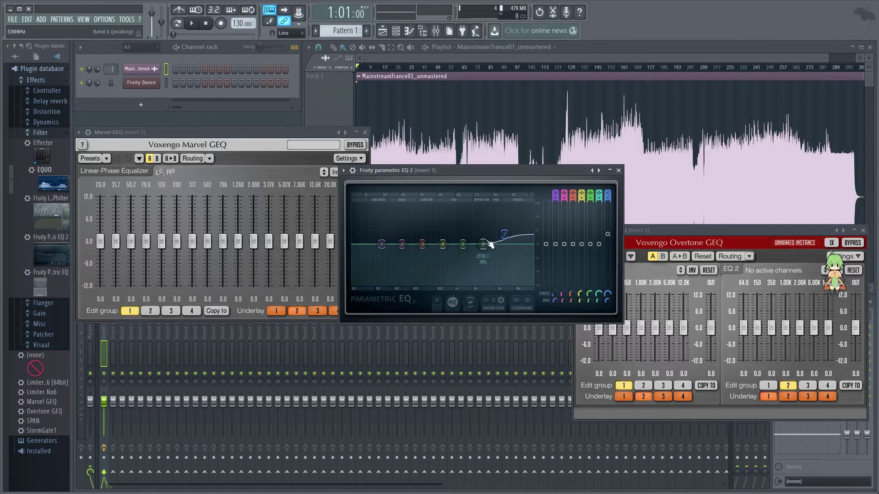
{"action": "left_click_drag", "start_coordinate": [504, 234], "coordinate": [504, 244]}
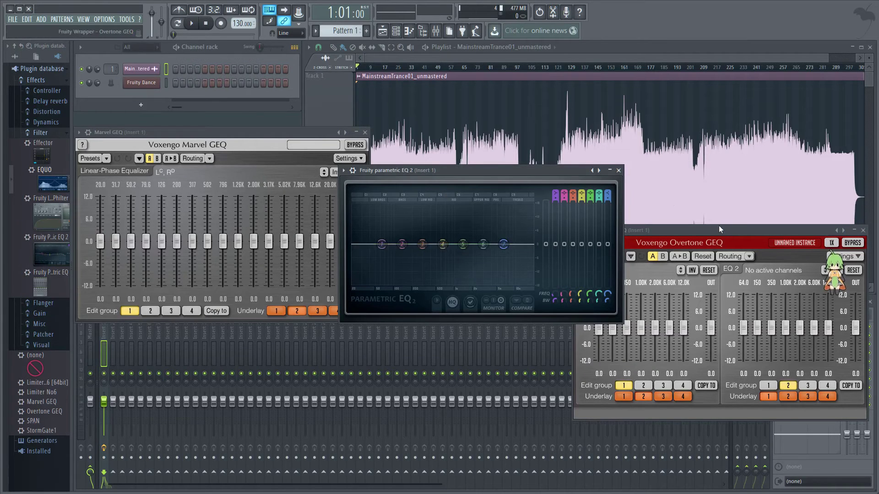
{"action": "left_click_drag", "start_coordinate": [716, 227], "coordinate": [713, 227]}
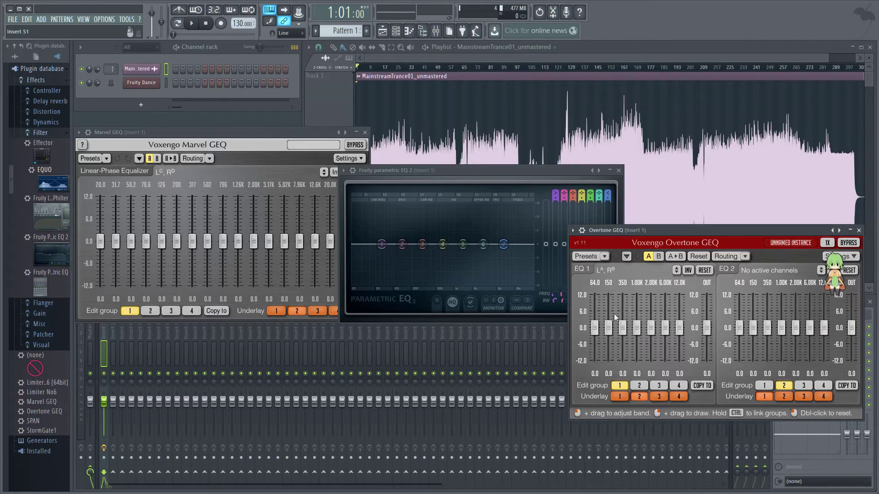
{"action": "left_click_drag", "start_coordinate": [609, 325], "coordinate": [598, 336]}
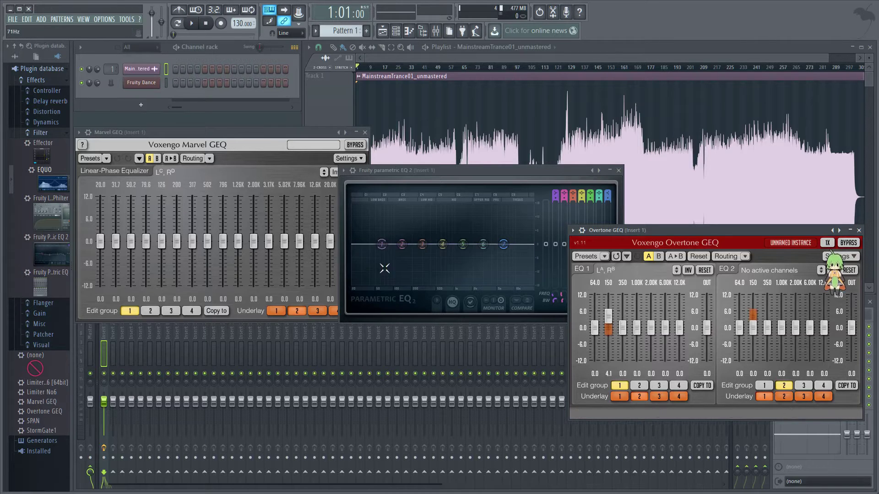
{"action": "double_click", "coordinate": [609, 322]}
- Raise Marvel GEQ's 31.7 Hz band to 9.9 dB and slightly boost band 2 in Fruity parametric EQ 2
{"action": "left_click_drag", "start_coordinate": [119, 243], "coordinate": [121, 214]}
{"action": "left_click", "coordinate": [364, 183]}
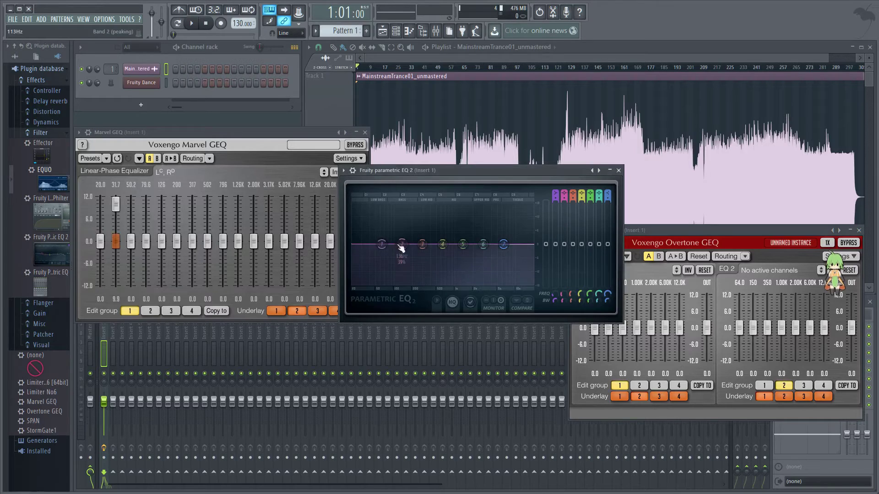
{"action": "left_click_drag", "start_coordinate": [402, 244], "coordinate": [402, 234]}
- Raise Overtone GEQ's 150 Hz band in EQ 1 to 11.6 dB and boost band 2 of Fruity parametric EQ 2 to near its maximum
{"action": "left_click", "coordinate": [676, 225]}
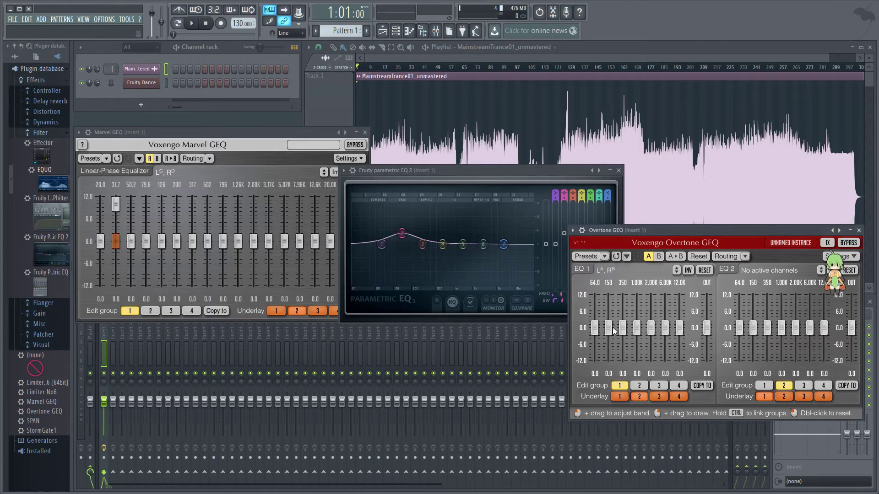
{"action": "left_click_drag", "start_coordinate": [609, 328], "coordinate": [608, 295]}
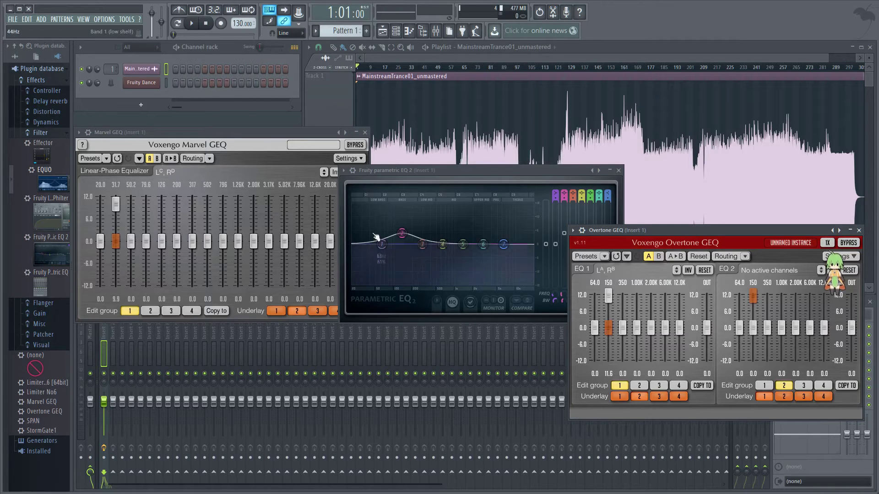
{"action": "left_click_drag", "start_coordinate": [402, 234], "coordinate": [401, 205]}
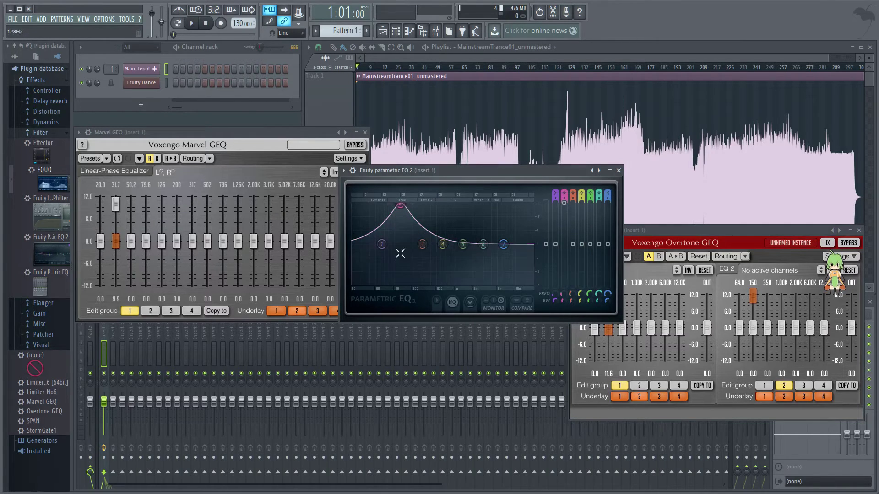
{"action": "left_click", "coordinate": [661, 232]}
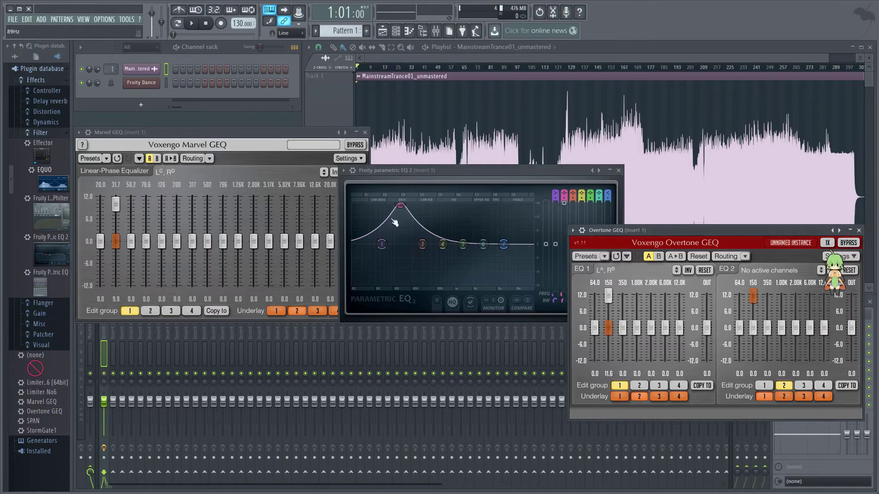
- Adjust the width of band 2 in Fruity parametric EQ 2 and return the band's gain to flat
{"action": "left_click", "coordinate": [402, 206]}
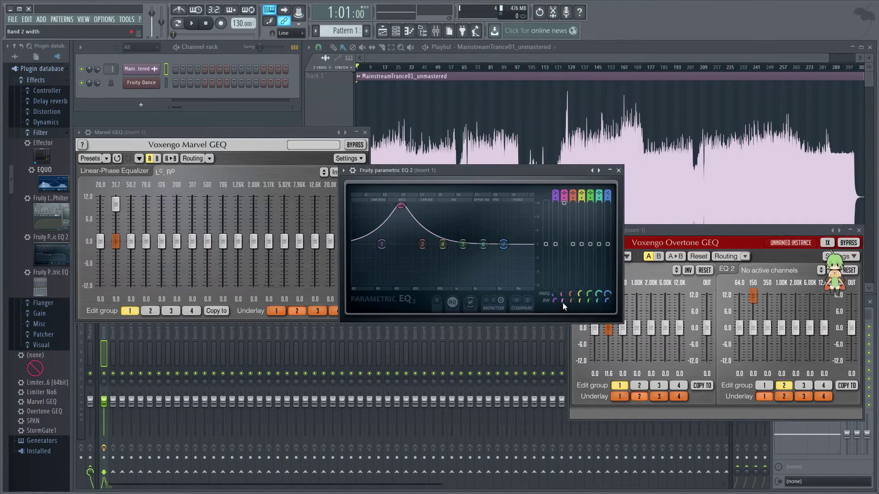
{"action": "left_click_drag", "start_coordinate": [565, 300], "coordinate": [565, 329]}
{"action": "left_click_drag", "start_coordinate": [401, 208], "coordinate": [400, 244]}
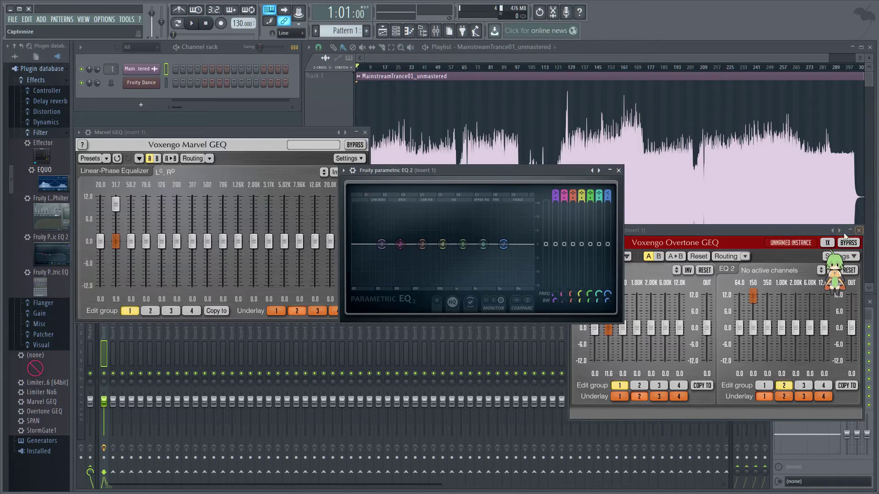
- Close Overtone GEQ, minimize the other two equalizers, and move SPAN up to show its full spectrum
{"action": "left_click_drag", "start_coordinate": [844, 234], "coordinate": [844, 216]}
{"action": "left_click", "coordinate": [859, 212]}
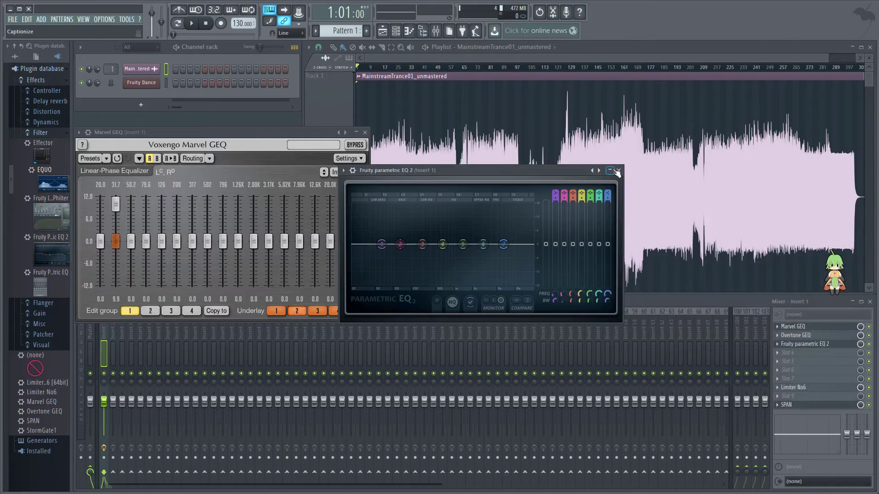
{"action": "left_click", "coordinate": [611, 170]}
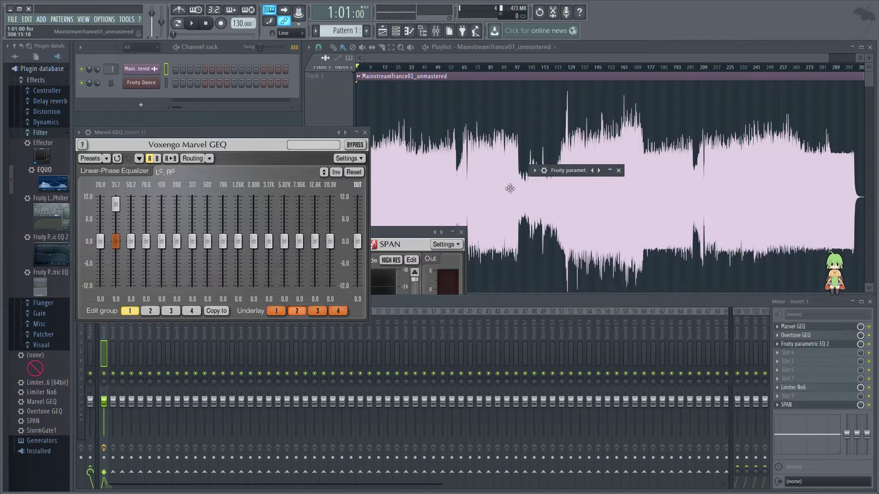
{"action": "left_click", "coordinate": [357, 133]}
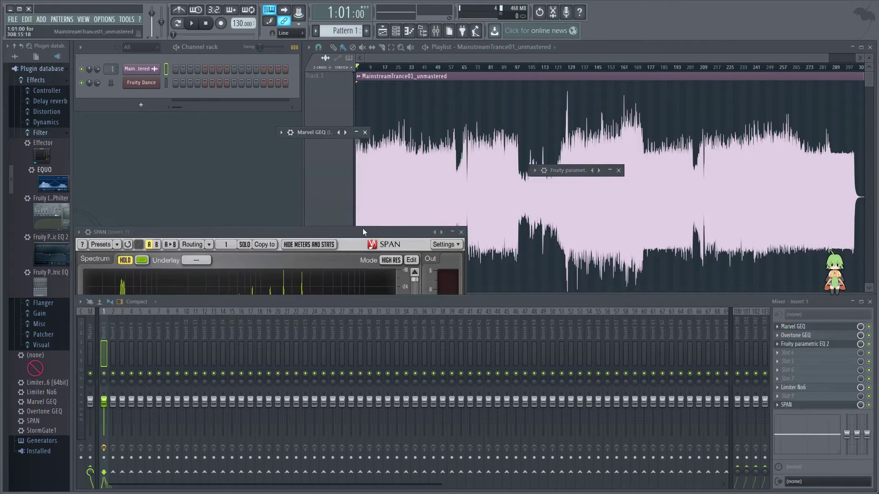
{"action": "left_click_drag", "start_coordinate": [363, 229], "coordinate": [387, 190]}
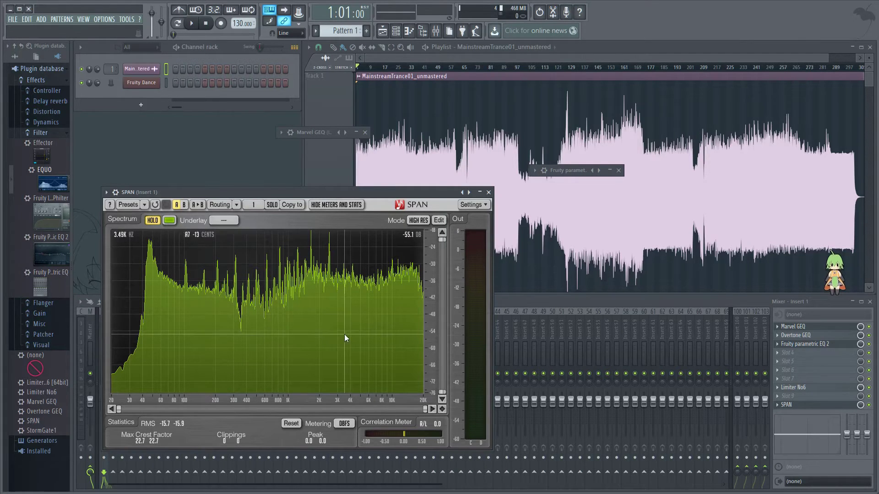
- Restore the Marvel GEQ window above SPAN and reset its 31.7 Hz band to 0 dB
{"action": "left_click", "coordinate": [802, 327]}
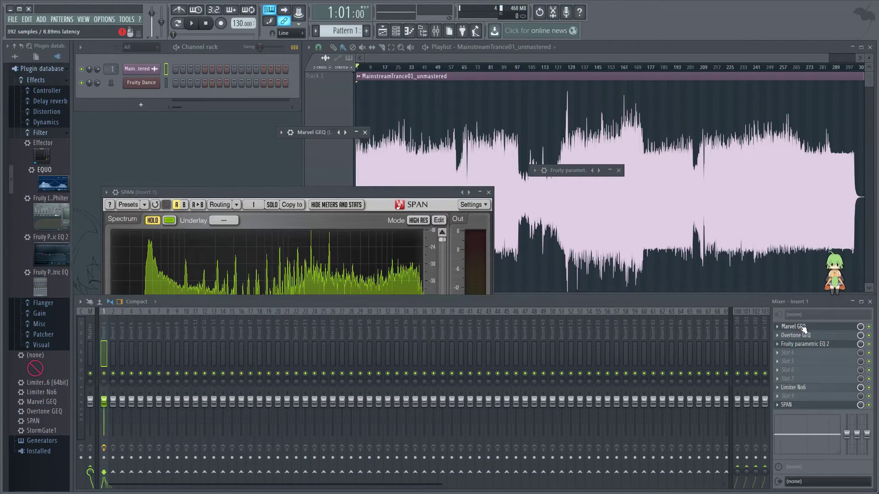
{"action": "left_click", "coordinate": [356, 133]}
{"action": "left_click_drag", "start_coordinate": [258, 133], "coordinate": [284, 129]}
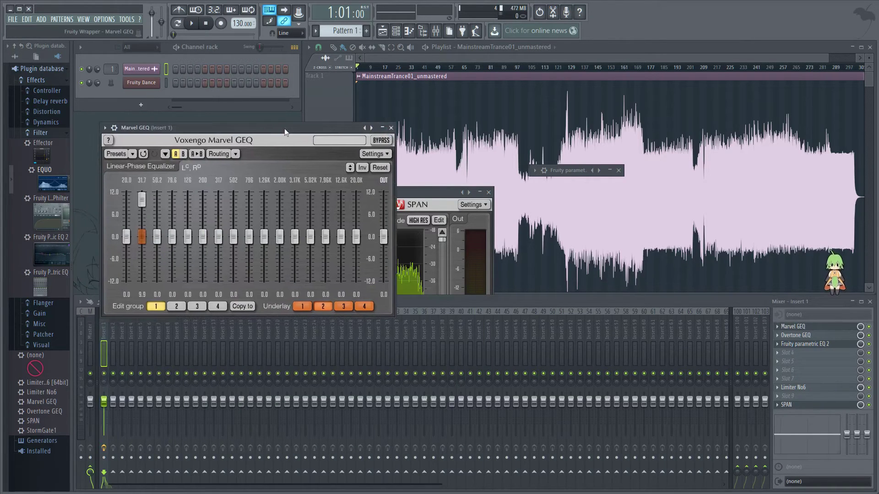
{"action": "double_click", "coordinate": [140, 206]}
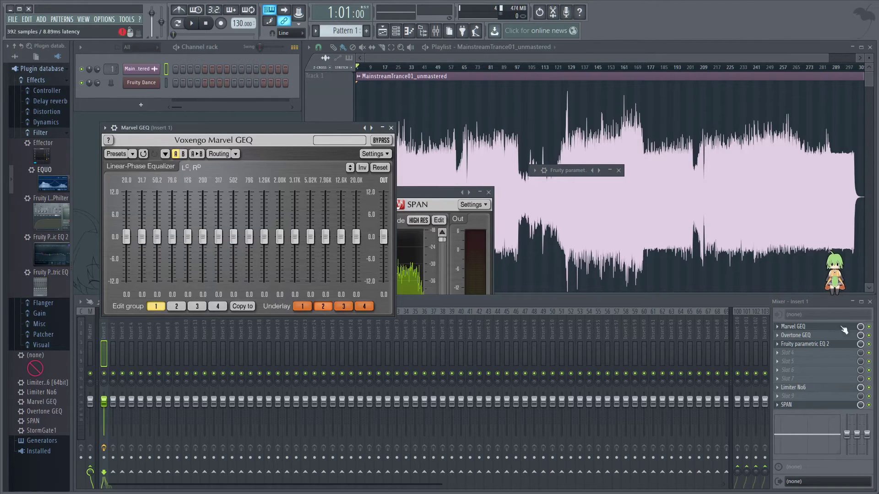
- Restore the minimized Fruity parametric EQ 2 window, place it beside Marvel GEQ, and nudge band 4 slightly
{"action": "left_click", "coordinate": [536, 171]}
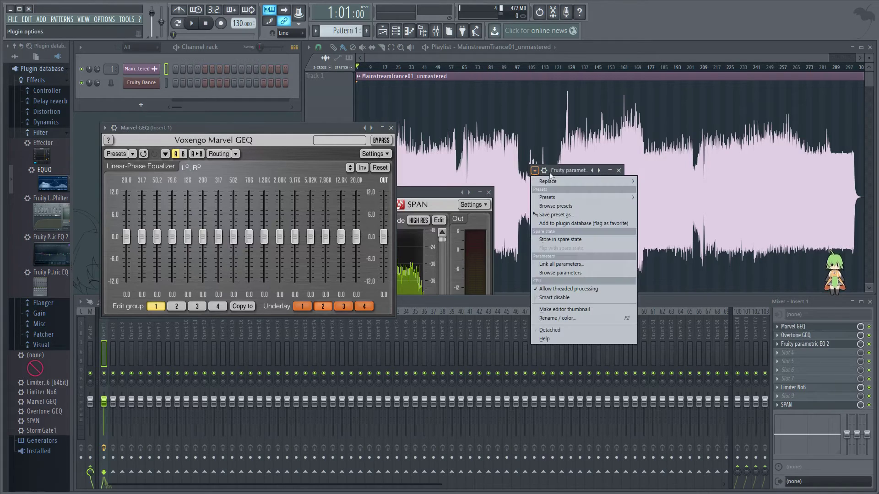
{"action": "left_click", "coordinate": [563, 172]}
{"action": "left_click", "coordinate": [609, 170]}
{"action": "mouse_move", "coordinate": [579, 172]}
{"action": "left_mouse_down"}
{"action": "mouse_move", "coordinate": [624, 175]}
{"action": "mouse_move", "coordinate": [567, 175]}
{"action": "left_mouse_up"}
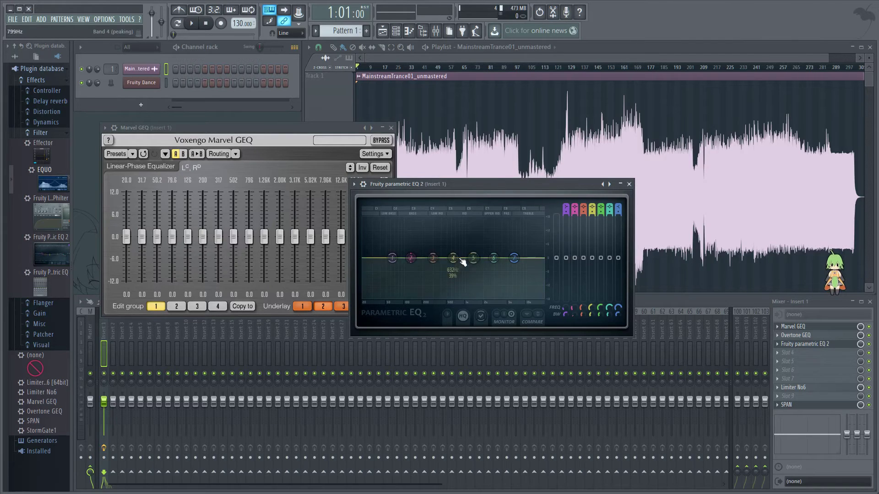
{"action": "mouse_move", "coordinate": [453, 258]}
{"action": "left_mouse_down"}
{"action": "mouse_move", "coordinate": [453, 246]}
{"action": "mouse_move", "coordinate": [452, 257]}
{"action": "left_mouse_up"}
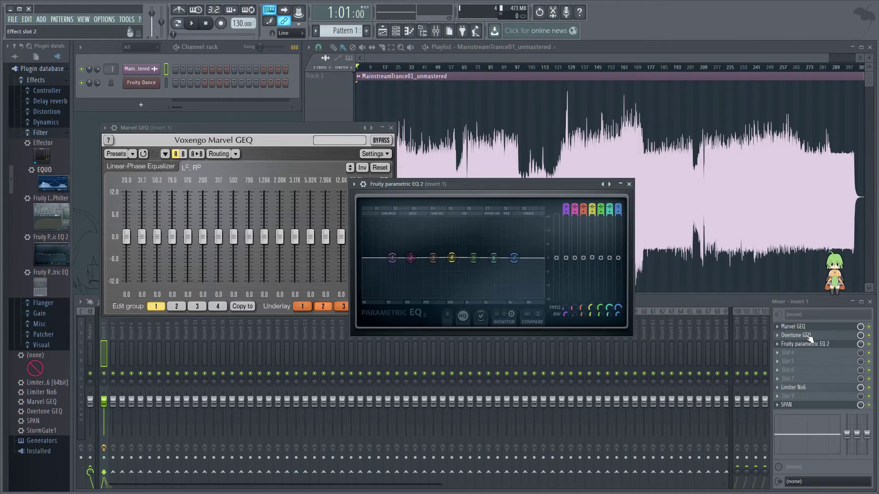
- Reopen Overtone GEQ, reset its 150 Hz band in EQ 1 to 0 dB, and place the window beside Fruity parametric EQ 2
{"action": "left_click", "coordinate": [796, 335]}
{"action": "left_click_drag", "start_coordinate": [661, 210], "coordinate": [664, 240]}
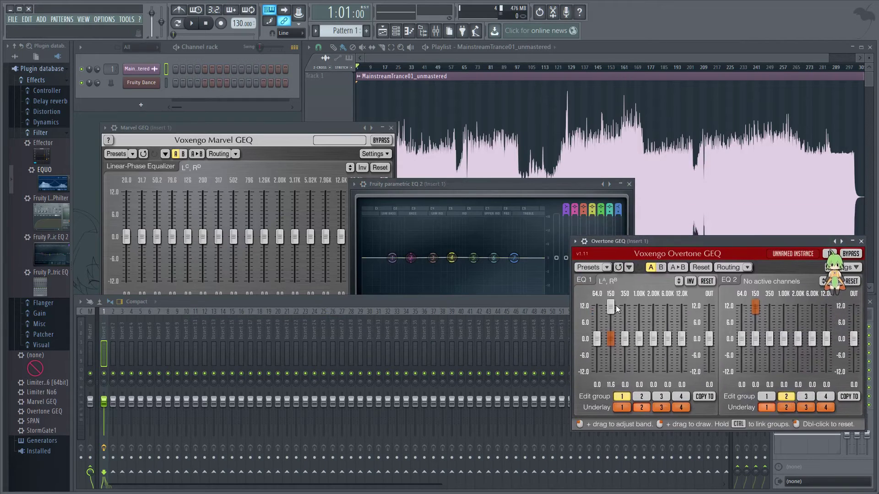
{"action": "left_click_drag", "start_coordinate": [610, 306], "coordinate": [611, 327]}
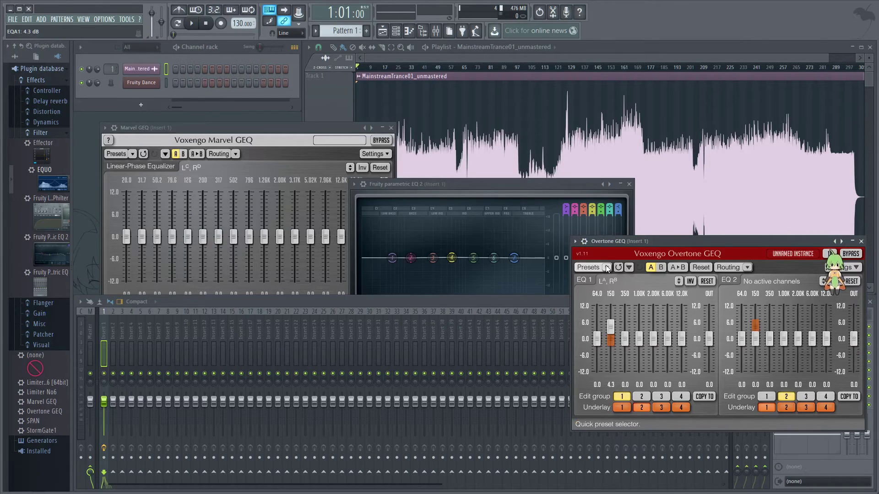
{"action": "double_click", "coordinate": [611, 327]}
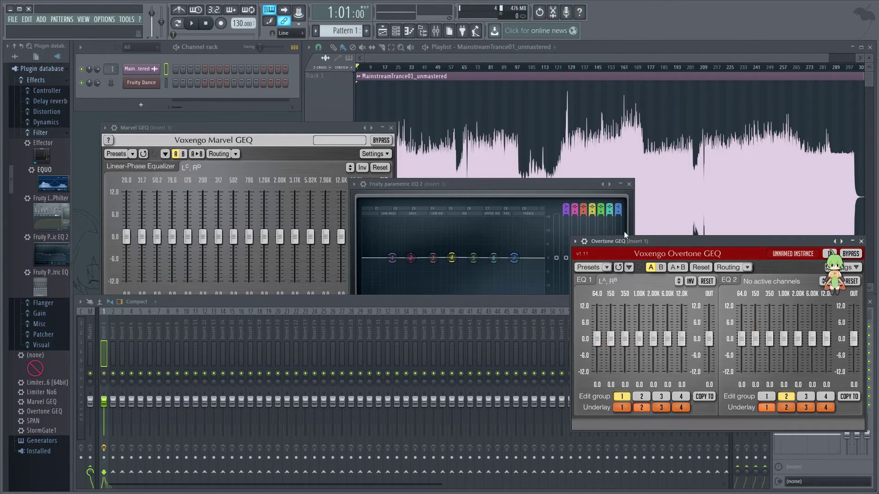
{"action": "left_click_drag", "start_coordinate": [628, 243], "coordinate": [584, 225]}
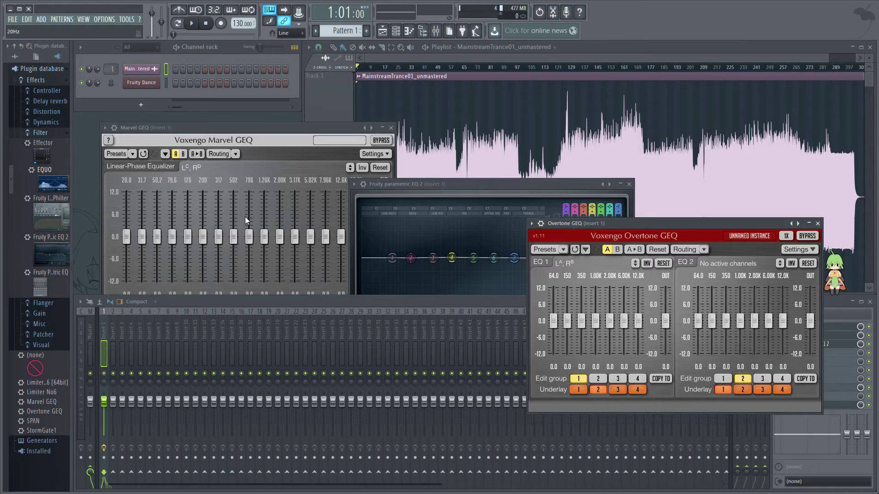
- Move Marvel GEQ toward the other equalizers and set the second band's frequency in Overtone GEQ's EQ 1 to 93.6 Hz
{"action": "left_click_drag", "start_coordinate": [256, 126], "coordinate": [326, 137]}
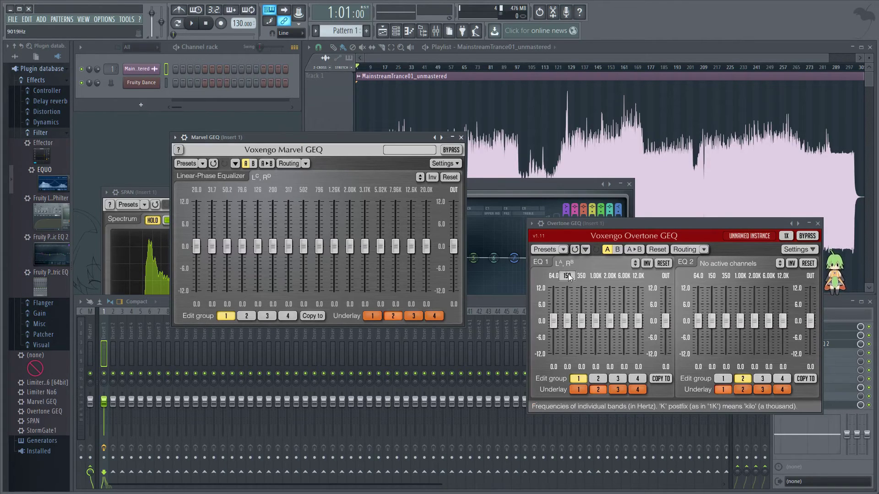
{"action": "mouse_move", "coordinate": [568, 274]}
{"action": "left_mouse_down"}
{"action": "mouse_move", "coordinate": [568, 264]}
{"action": "mouse_move", "coordinate": [567, 279]}
{"action": "left_mouse_up"}
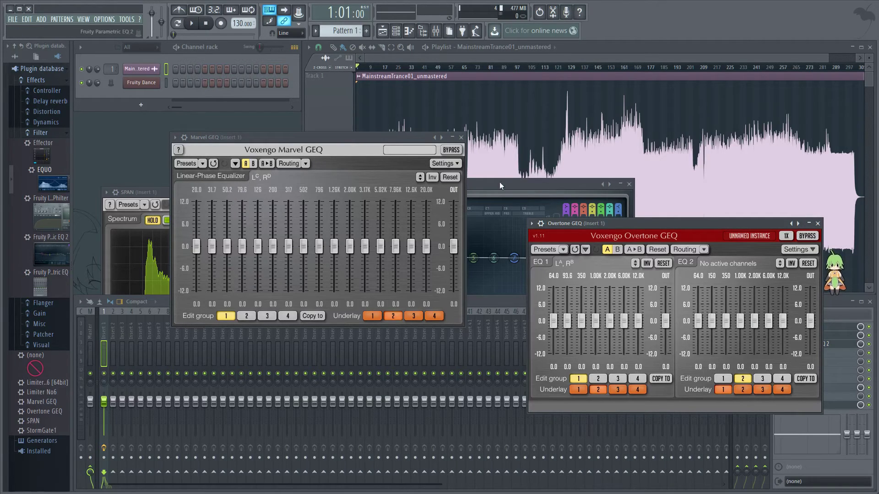
- Bring Fruity parametric EQ 2 to the front and bend its bands into a wavy curve with bands 1 and 6 boosted
{"action": "left_click_drag", "start_coordinate": [501, 182], "coordinate": [518, 187]}
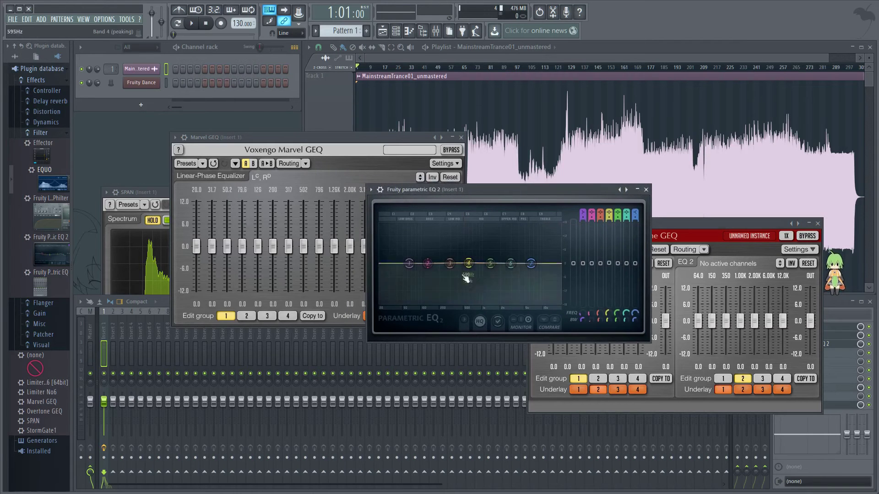
{"action": "left_click_drag", "start_coordinate": [409, 264], "coordinate": [520, 268]}
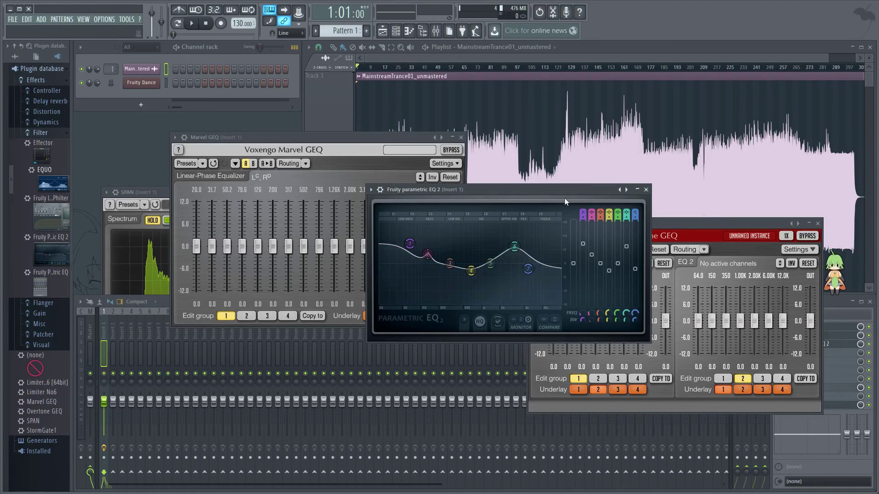
- Move Fruity parametric EQ 2 aside, bring SPAN to the front, and turn off its spectrum hold
{"action": "left_click_drag", "start_coordinate": [402, 191], "coordinate": [532, 201]}
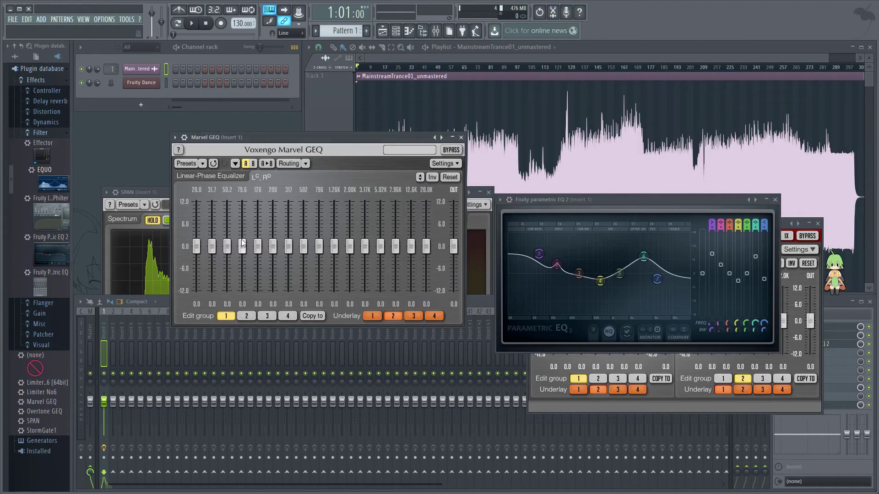
{"action": "left_click", "coordinate": [134, 192]}
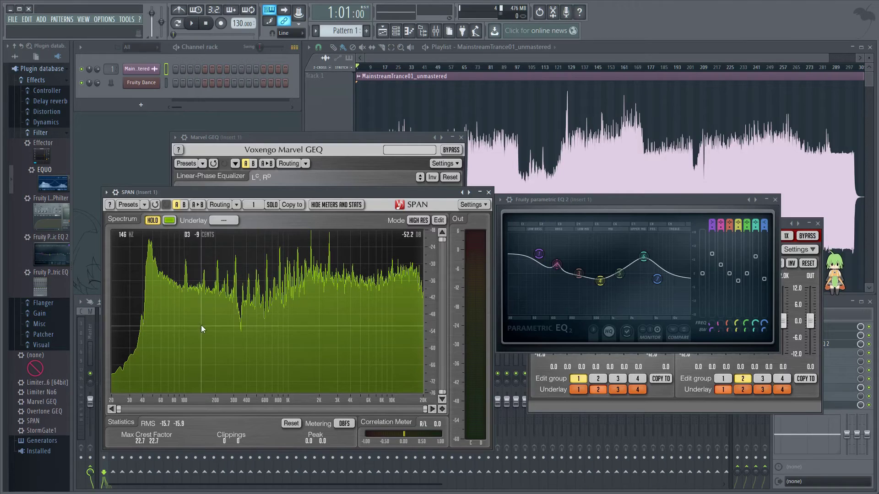
{"action": "left_click", "coordinate": [153, 220]}
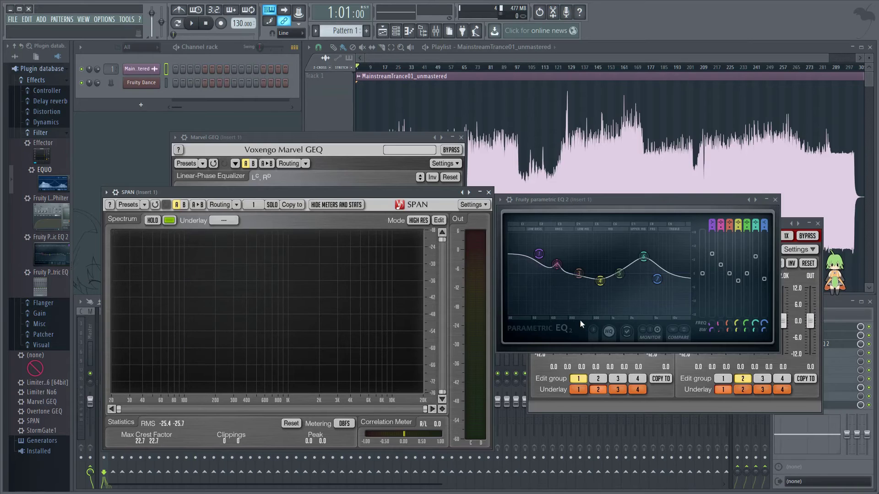
- Boost band 2 of Fruity parametric EQ 2 sharply and cut it into a deep notch, with Marvel GEQ brought in front of SPAN
{"action": "left_click_drag", "start_coordinate": [557, 264], "coordinate": [554, 234]}
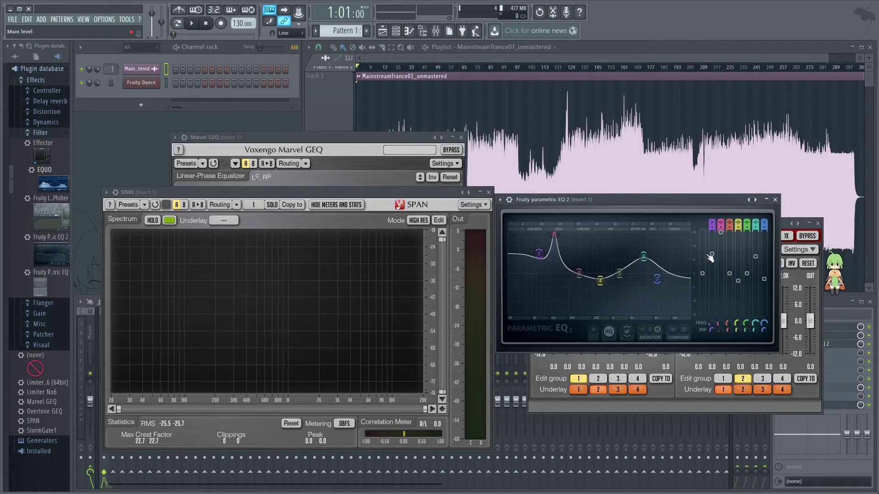
{"action": "left_click_drag", "start_coordinate": [721, 234], "coordinate": [720, 315]}
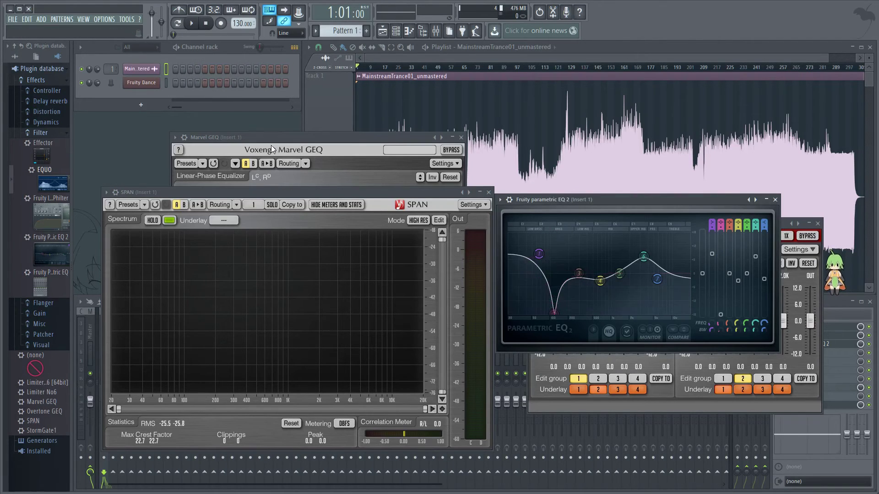
{"action": "left_click", "coordinate": [284, 136]}
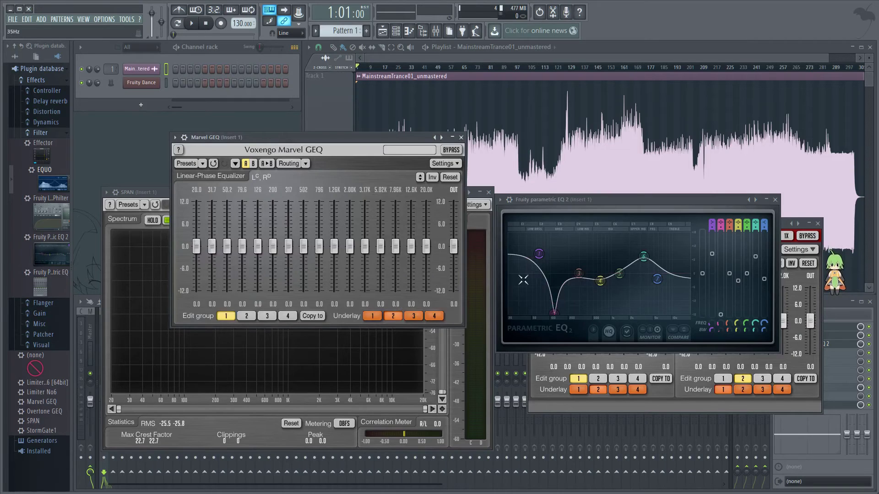
{"action": "left_click_drag", "start_coordinate": [554, 313], "coordinate": [553, 314]}
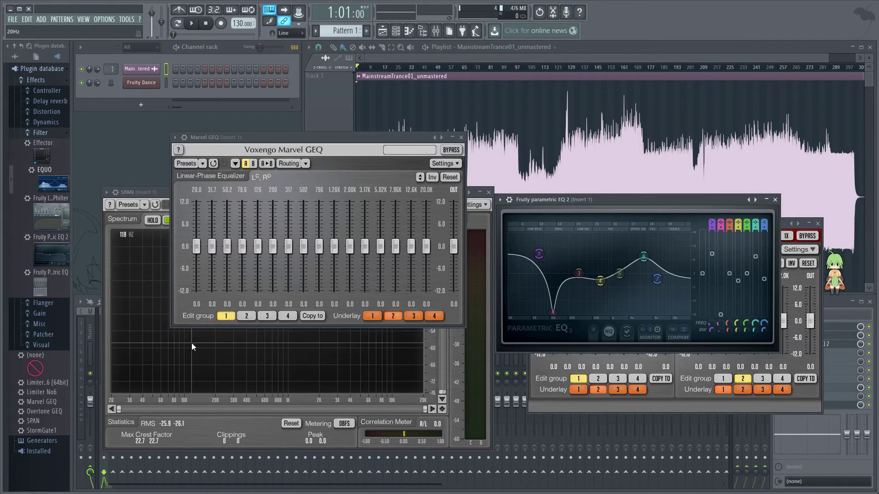
- Set Marvel GEQ's bands to 2.6 dB at 126 Hz, -2.3 dB at 200 Hz, 1.8 dB at 317 Hz and -3.1 dB at 502 Hz
{"action": "left_click_drag", "start_coordinate": [541, 201], "coordinate": [493, 189]}
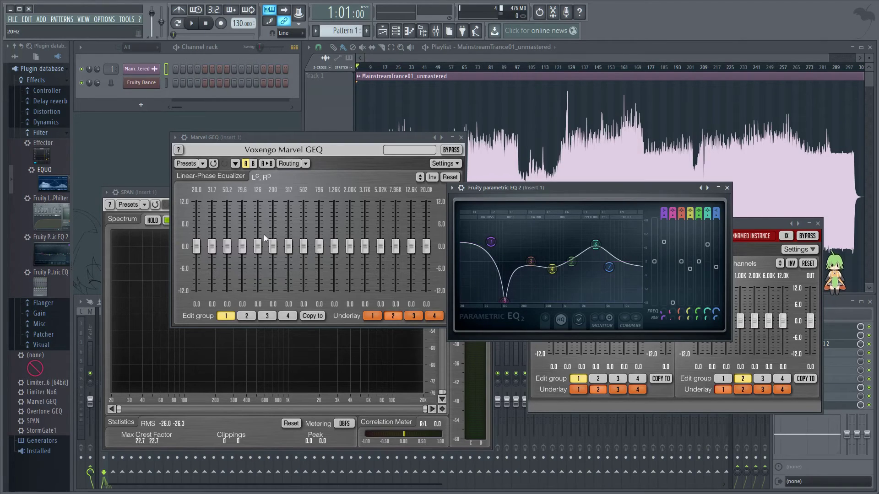
{"action": "mouse_move", "coordinate": [258, 246]}
{"action": "left_mouse_down"}
{"action": "mouse_move", "coordinate": [258, 236]}
{"action": "mouse_move", "coordinate": [273, 255]}
{"action": "mouse_move", "coordinate": [289, 240]}
{"action": "mouse_move", "coordinate": [303, 256]}
{"action": "left_mouse_up"}
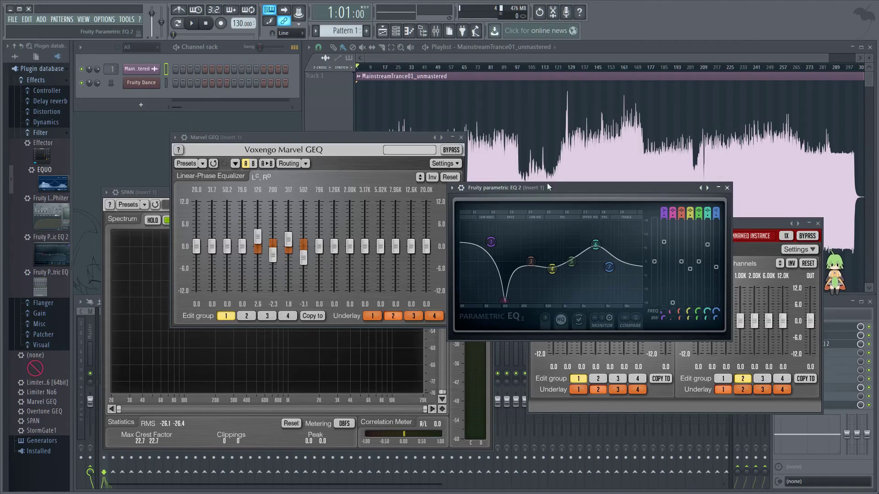
- Load the Default preset in Fruity parametric EQ 2 to flatten its curve
{"action": "left_click_drag", "start_coordinate": [540, 186], "coordinate": [545, 185]}
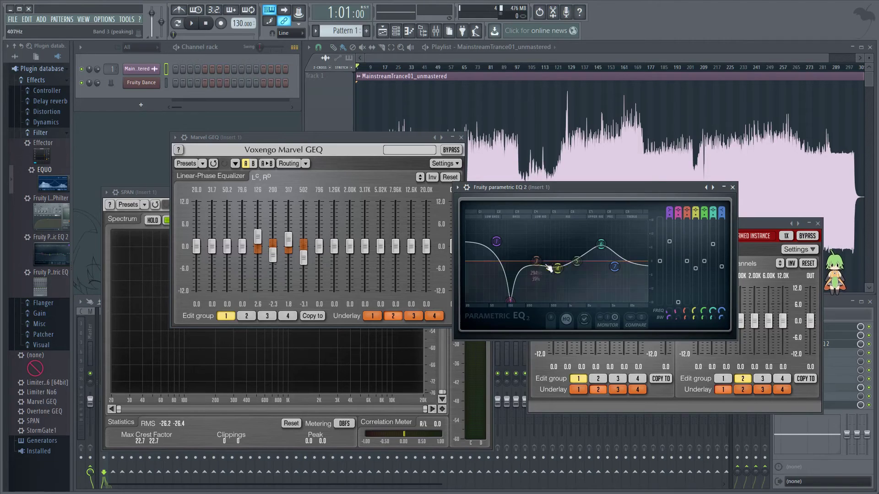
{"action": "left_click", "coordinate": [458, 188]}
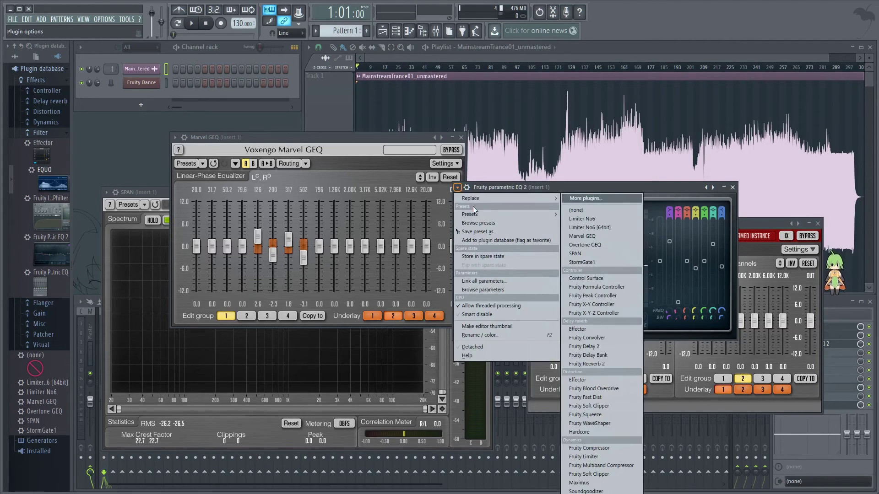
{"action": "mouse_move", "coordinate": [509, 215]}
{"action": "left_click", "coordinate": [597, 222]}
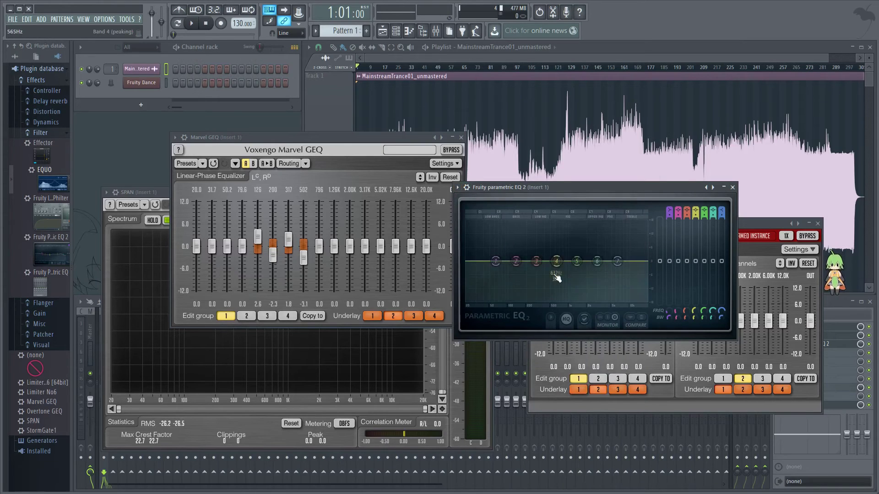
- Shape a gentle curve in Fruity parametric EQ 2 by slightly boosting bands 2, 4 and 7 and lowering bands 1 and 5
{"action": "left_click_drag", "start_coordinate": [556, 267], "coordinate": [622, 261]}
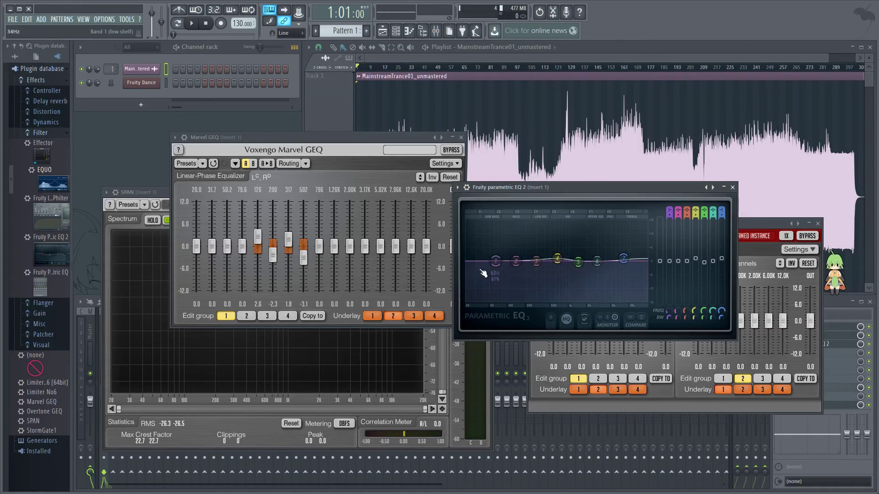
{"action": "left_click_drag", "start_coordinate": [494, 263], "coordinate": [511, 254]}
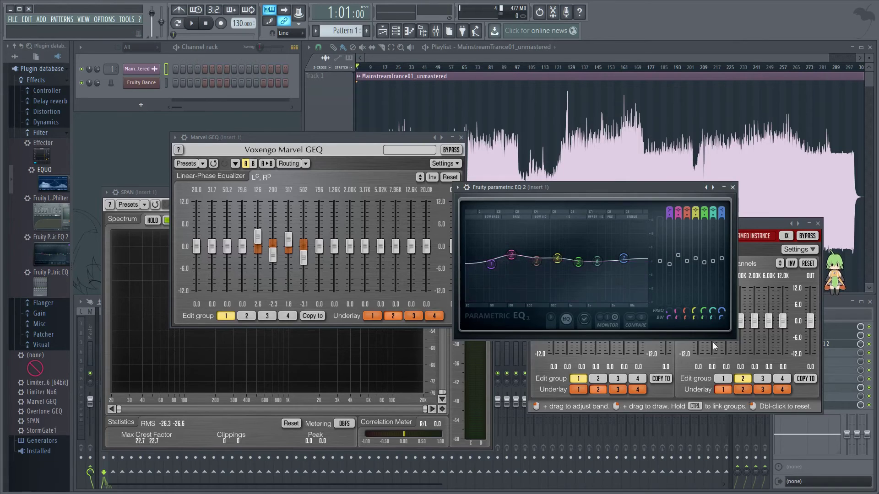
{"action": "left_click_drag", "start_coordinate": [678, 316], "coordinate": [678, 297]}
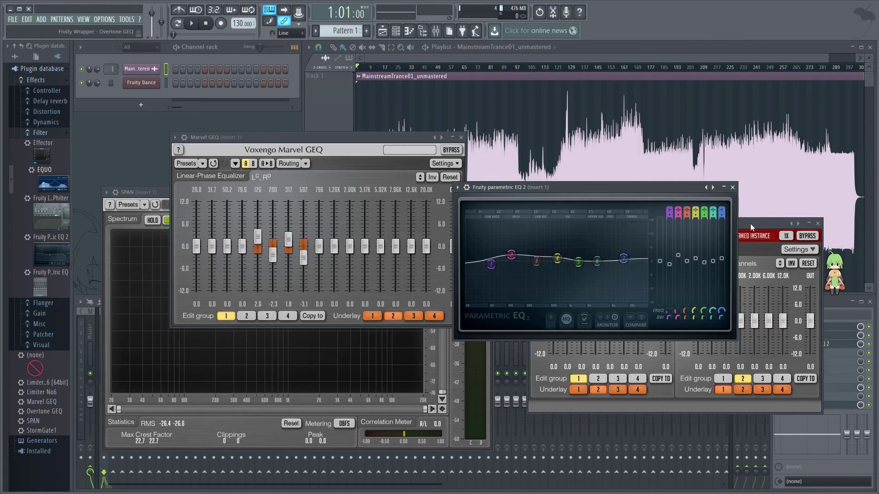
- Rearrange Fruity parametric EQ 2 and Overtone GEQ so Overtone is in front, and set its EQ 1 12.0K band to 4.3 dB
{"action": "left_click_drag", "start_coordinate": [750, 224], "coordinate": [748, 221]}
{"action": "left_click_drag", "start_coordinate": [611, 190], "coordinate": [516, 166]}
{"action": "left_click_drag", "start_coordinate": [656, 219], "coordinate": [637, 224]}
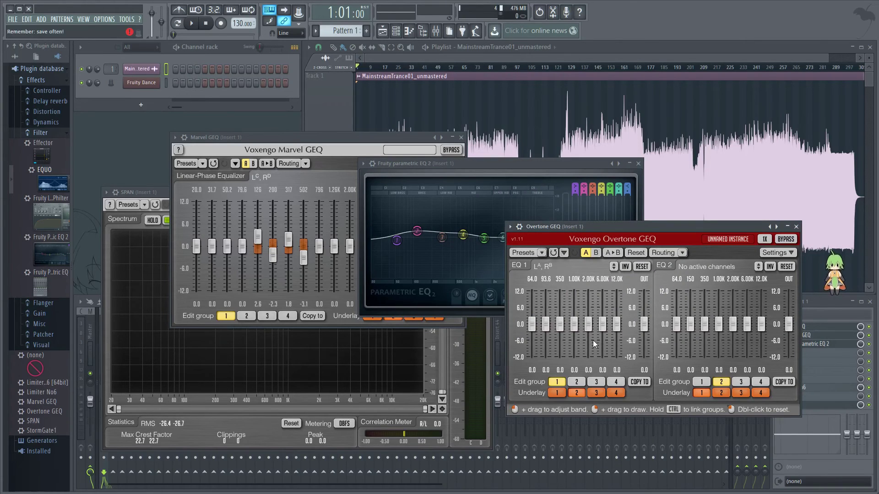
{"action": "left_click_drag", "start_coordinate": [617, 324], "coordinate": [616, 307]}
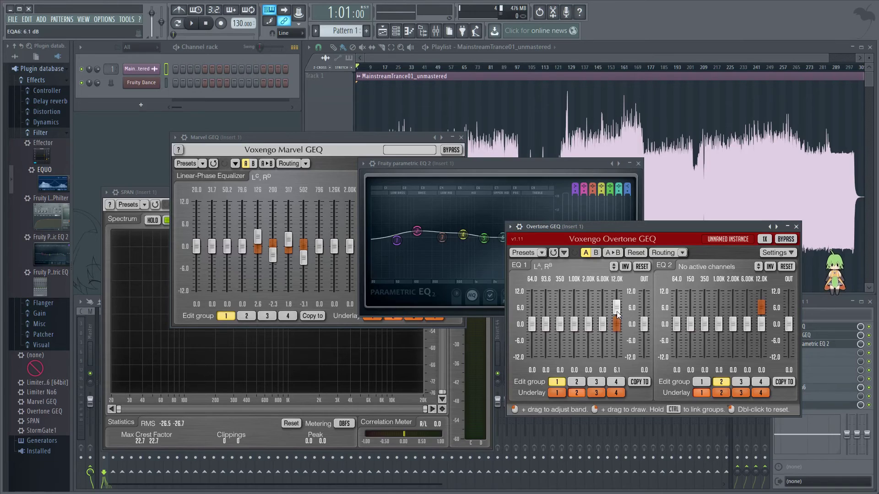
{"action": "left_click_drag", "start_coordinate": [616, 307], "coordinate": [617, 310]}
- Set Overtone GEQ's EQ 1 to 1.7 dB at 64 Hz, 2.3 dB at 350 Hz and 1.00K, 5.0 dB at 2.00K and 1.2 dB at 6.00K
{"action": "left_click", "coordinate": [548, 163]}
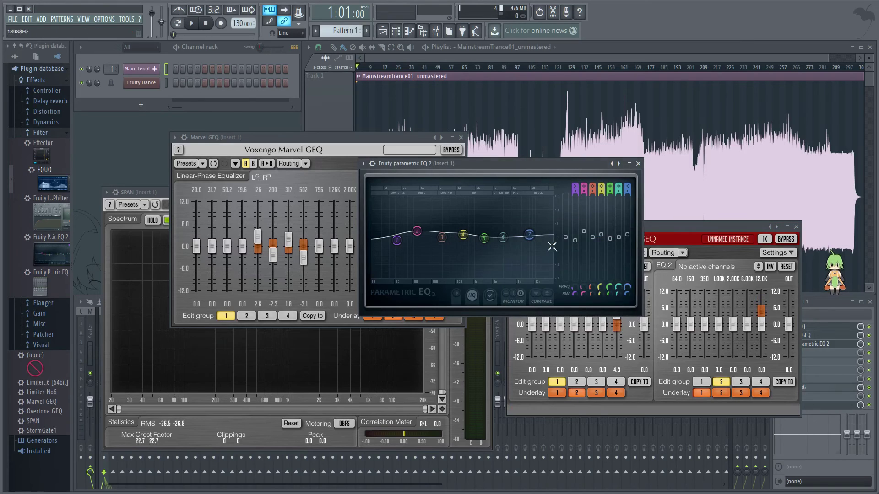
{"action": "left_click", "coordinate": [662, 223]}
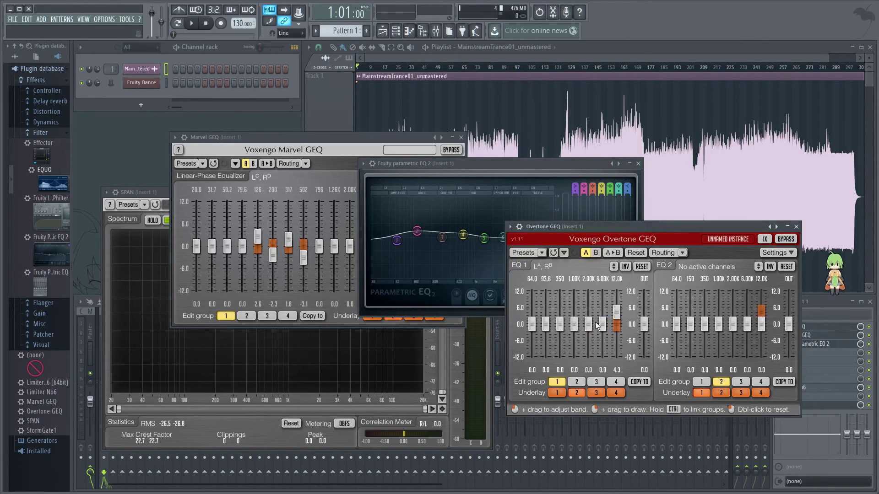
{"action": "left_click_drag", "start_coordinate": [600, 323], "coordinate": [601, 318]}
{"action": "mouse_move", "coordinate": [588, 324]}
{"action": "left_mouse_down"}
{"action": "mouse_move", "coordinate": [589, 311]}
{"action": "mouse_move", "coordinate": [576, 323]}
{"action": "mouse_move", "coordinate": [559, 317]}
{"action": "left_mouse_up"}
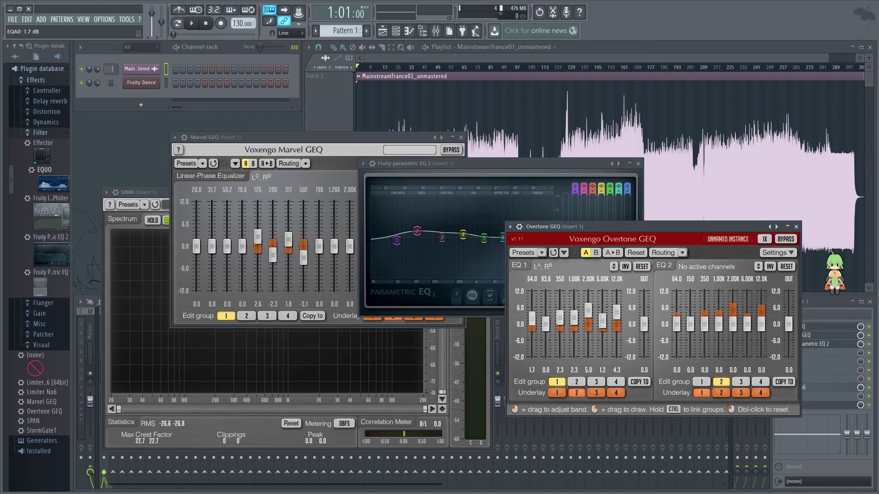
- Set Overtone GEQ's 64 Hz band in EQ 1 to 6.1 dB and lower band 1 of Fruity parametric EQ 2 further
{"action": "left_click_drag", "start_coordinate": [532, 320], "coordinate": [532, 308]}
{"action": "mouse_move", "coordinate": [396, 240]}
{"action": "left_mouse_down"}
{"action": "mouse_move", "coordinate": [406, 218]}
{"action": "mouse_move", "coordinate": [396, 252]}
{"action": "left_mouse_up"}
{"action": "left_click", "coordinate": [697, 225]}
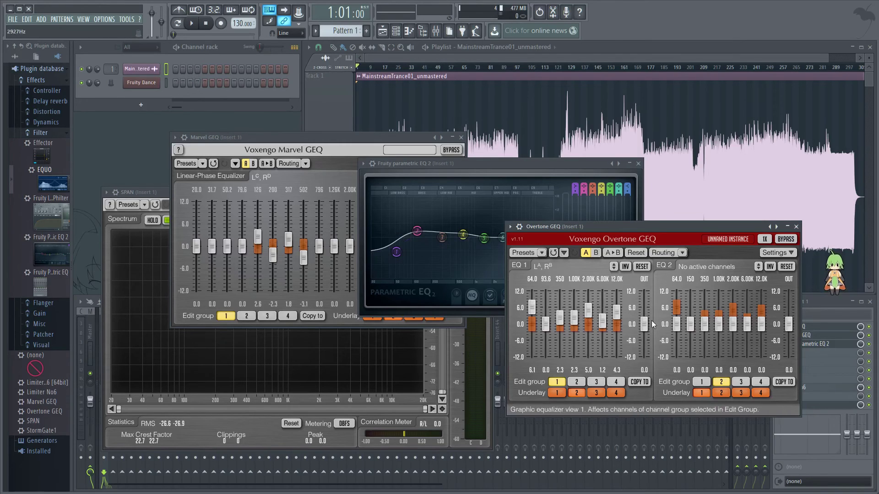
- Bring SPAN and Marvel GEQ forward in turn, move Fruity parametric EQ 2 lower, and return Overtone GEQ to the front
{"action": "left_click", "coordinate": [143, 192]}
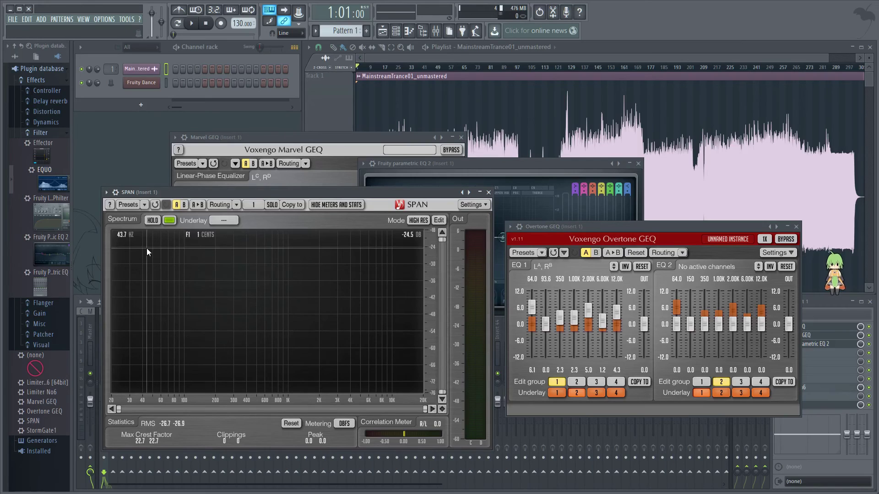
{"action": "left_click", "coordinate": [266, 152]}
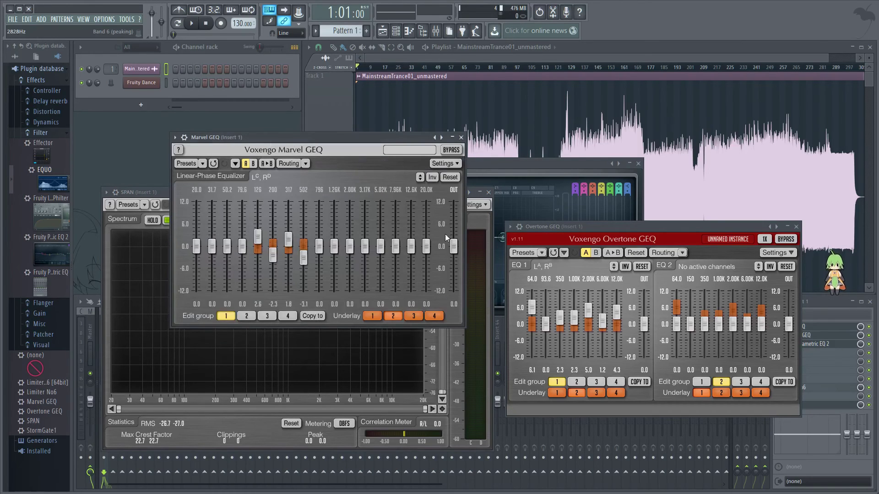
{"action": "left_click", "coordinate": [504, 171]}
{"action": "left_click_drag", "start_coordinate": [511, 172], "coordinate": [525, 224]}
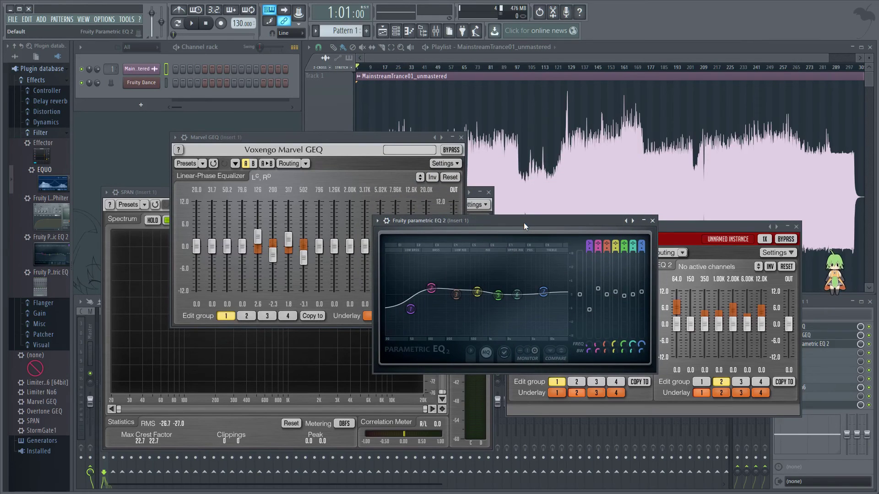
{"action": "left_click", "coordinate": [671, 227]}
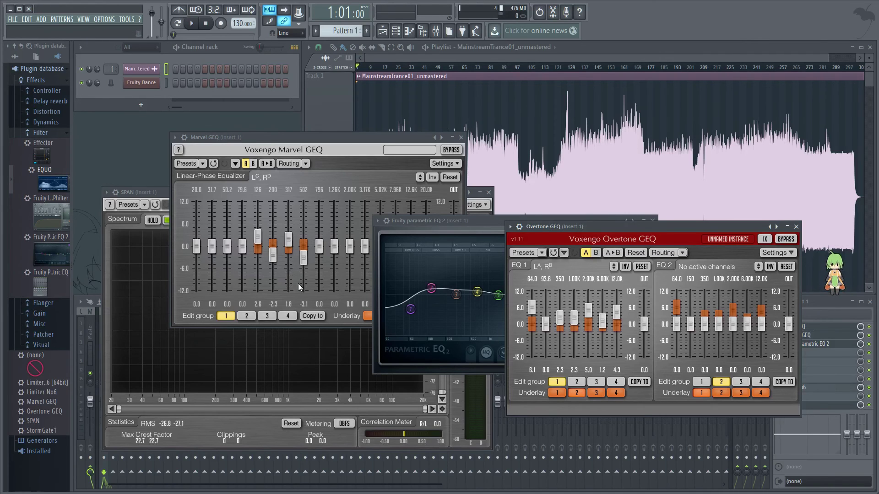
- Move Fruity parametric EQ 2 clear of Overtone GEQ and set Overtone's EQ 1 bands to 1.7 dB at 12.0K and 3.0 dB at 2.00K
{"action": "left_click_drag", "start_coordinate": [454, 221], "coordinate": [320, 286]}
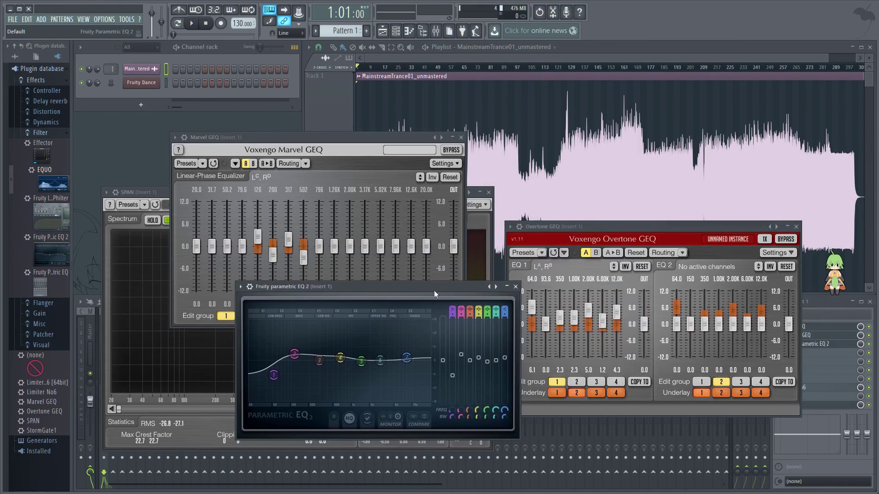
{"action": "left_click", "coordinate": [609, 326]}
{"action": "left_click_drag", "start_coordinate": [617, 312], "coordinate": [616, 320]}
{"action": "left_click_drag", "start_coordinate": [588, 311], "coordinate": [588, 316]}
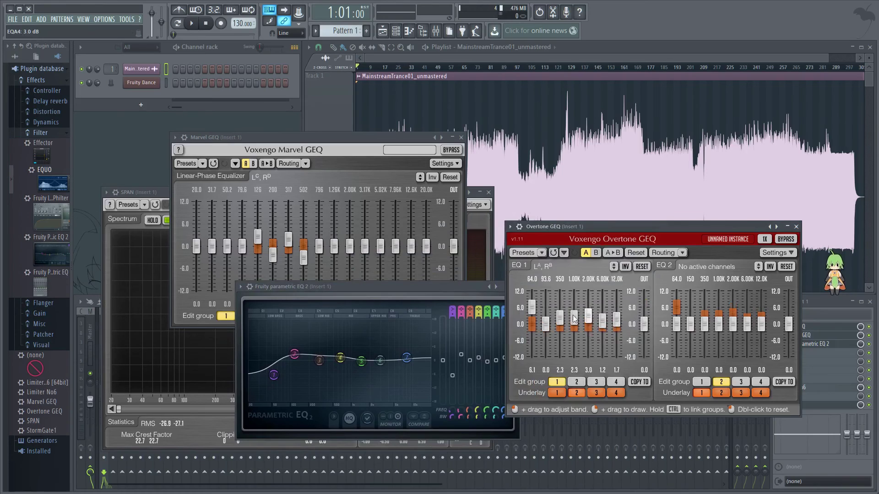
- Shift Fruity parametric EQ 2 sideways and set Overtone GEQ's EQ 1 bands to -1.7 dB at 350 Hz and -0.2 dB at 1.00K
{"action": "left_click_drag", "start_coordinate": [358, 287], "coordinate": [405, 287]}
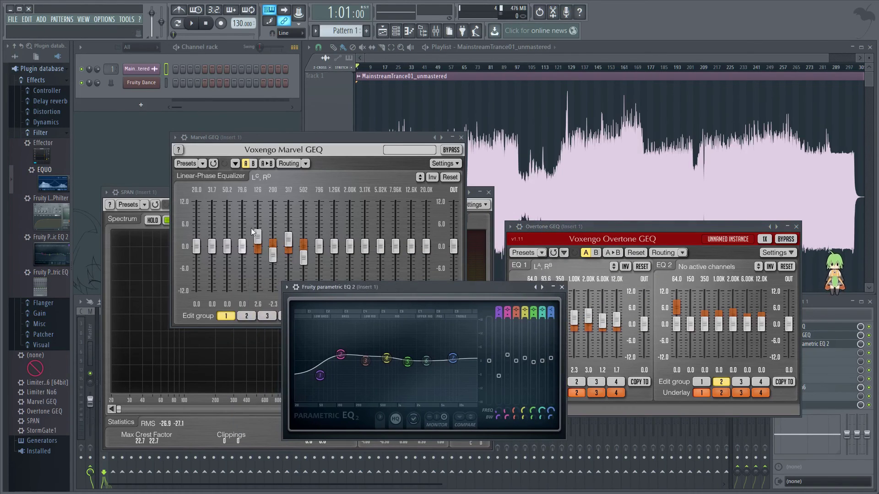
{"action": "left_click", "coordinate": [562, 228]}
{"action": "left_click_drag", "start_coordinate": [560, 323], "coordinate": [560, 334]}
{"action": "left_click_drag", "start_coordinate": [574, 318], "coordinate": [573, 324]}
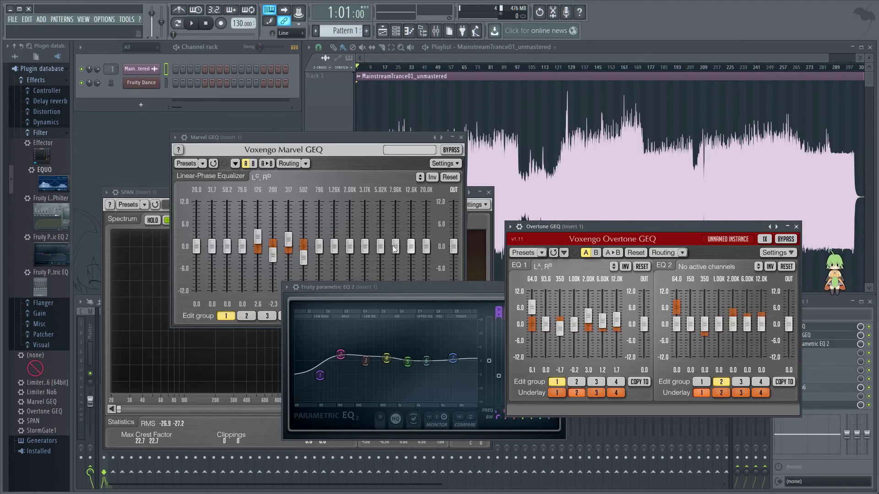
- Move Fruity parametric EQ 2 over Overtone GEQ and load its Default preset
{"action": "left_click", "coordinate": [406, 284]}
{"action": "left_click_drag", "start_coordinate": [407, 284], "coordinate": [572, 252]}
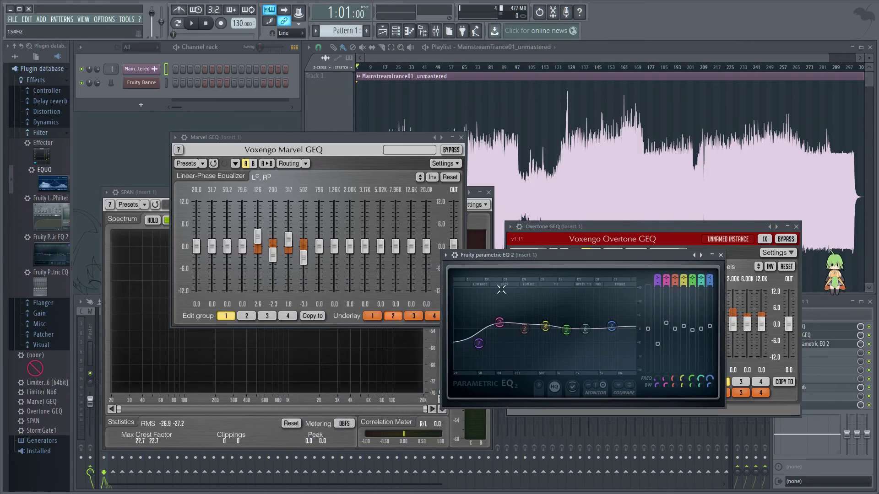
{"action": "left_click", "coordinate": [445, 255]}
{"action": "mouse_move", "coordinate": [460, 282]}
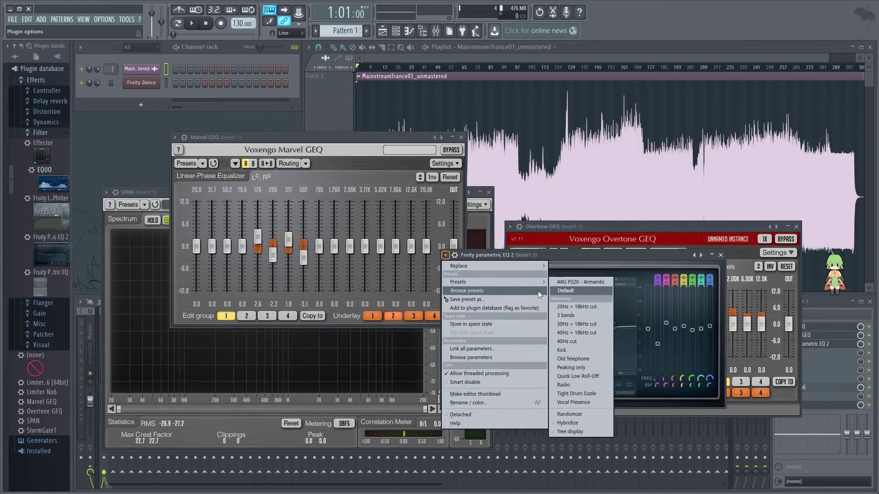
{"action": "left_click", "coordinate": [565, 291]}
- Change Fruity parametric EQ 2's band 7 to a low pass filter and shift it to the highest frequencies
{"action": "right_click", "coordinate": [605, 329]}
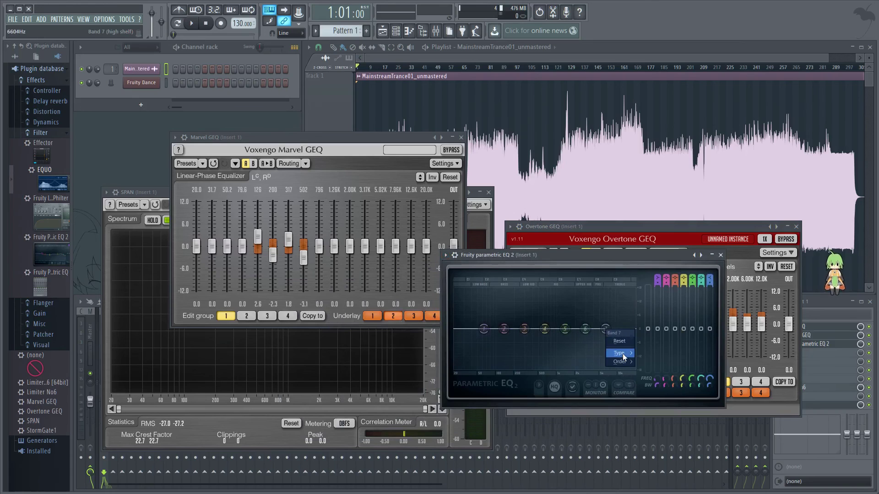
{"action": "mouse_move", "coordinate": [621, 354]}
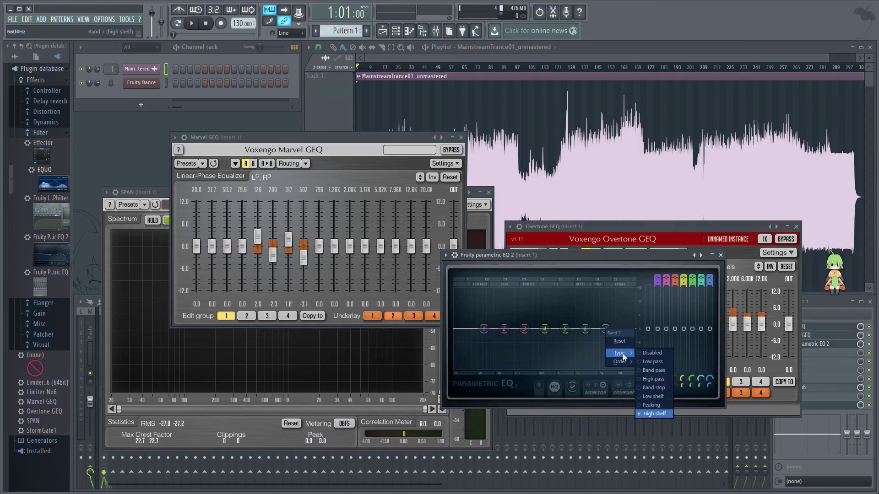
{"action": "left_click", "coordinate": [660, 362]}
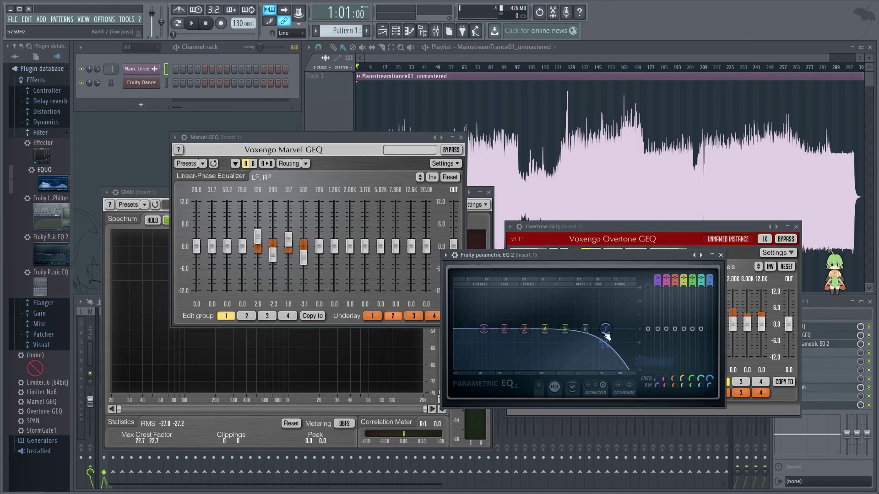
- Change Fruity parametric EQ 2's band 1 to a high pass filter and lower its frequency to 20 Hz
{"action": "right_click", "coordinate": [483, 329]}
{"action": "mouse_move", "coordinate": [496, 352]}
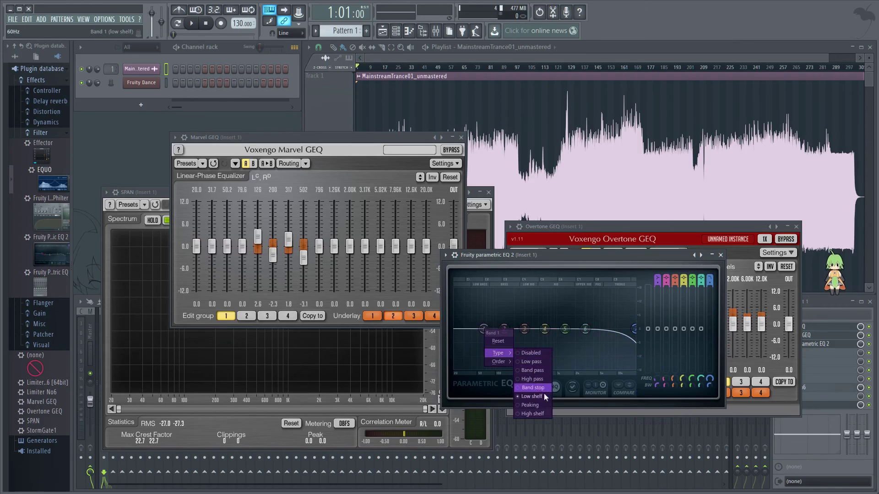
{"action": "left_click", "coordinate": [542, 380]}
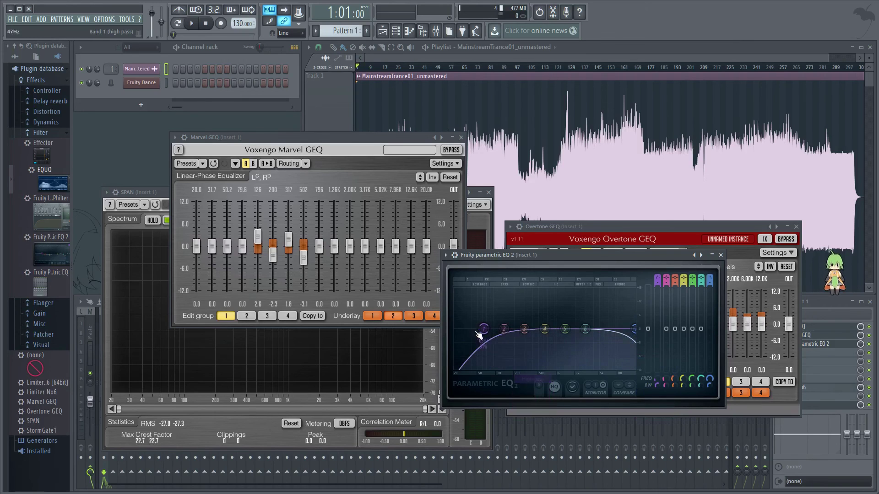
{"action": "left_click_drag", "start_coordinate": [479, 336], "coordinate": [454, 336]}
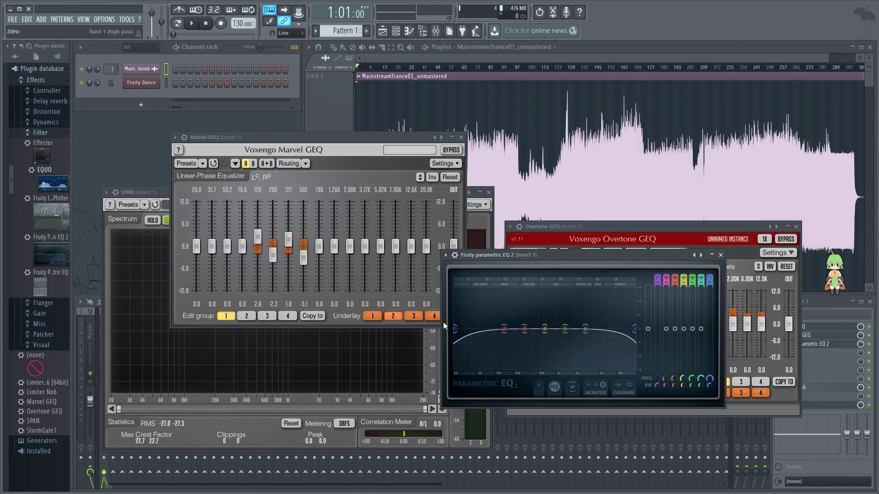
- Separate the Fruity parametric EQ 2 and Overtone GEQ windows and set Overtone's EQ 1 bands to 2.2 dB at 64 Hz and 1.2 dB at 2.00K
{"action": "left_click_drag", "start_coordinate": [514, 254], "coordinate": [407, 189]}
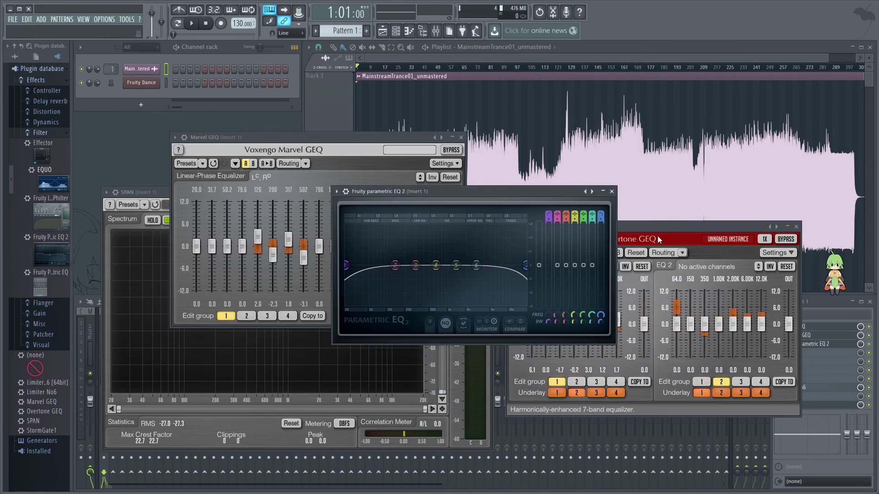
{"action": "left_click_drag", "start_coordinate": [658, 235], "coordinate": [709, 245]}
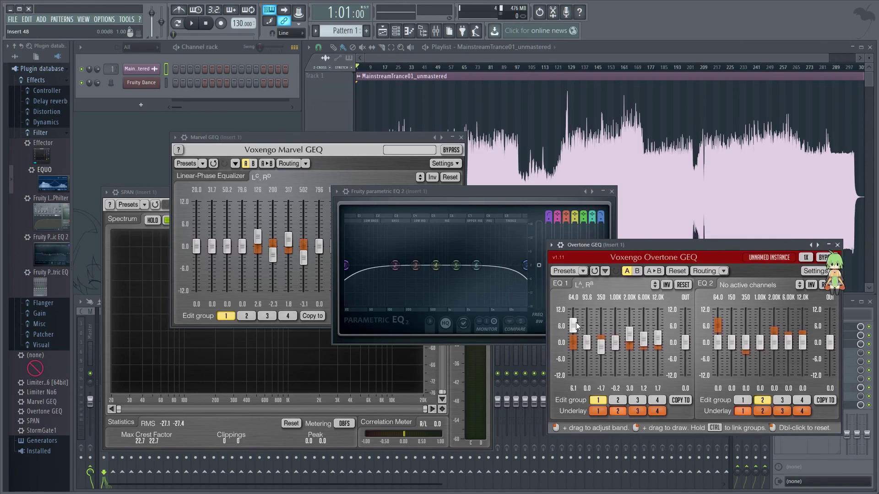
{"action": "left_click_drag", "start_coordinate": [573, 326], "coordinate": [573, 336]}
{"action": "left_click_drag", "start_coordinate": [630, 335], "coordinate": [630, 338]}
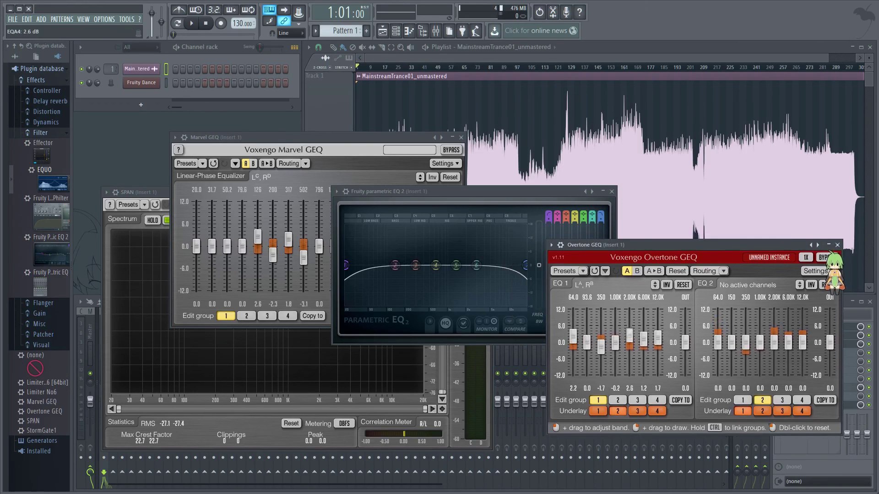
- Bring Marvel GEQ forward, close its window, and move Overtone GEQ to reveal the Insert 1 effect slots
{"action": "left_click", "coordinate": [303, 155]}
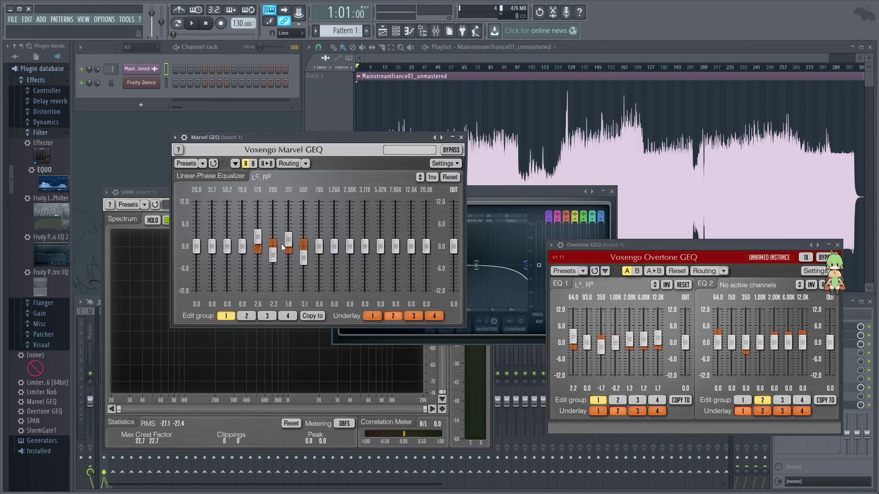
{"action": "left_click_drag", "start_coordinate": [281, 244], "coordinate": [281, 261]}
{"action": "left_click", "coordinate": [461, 137]}
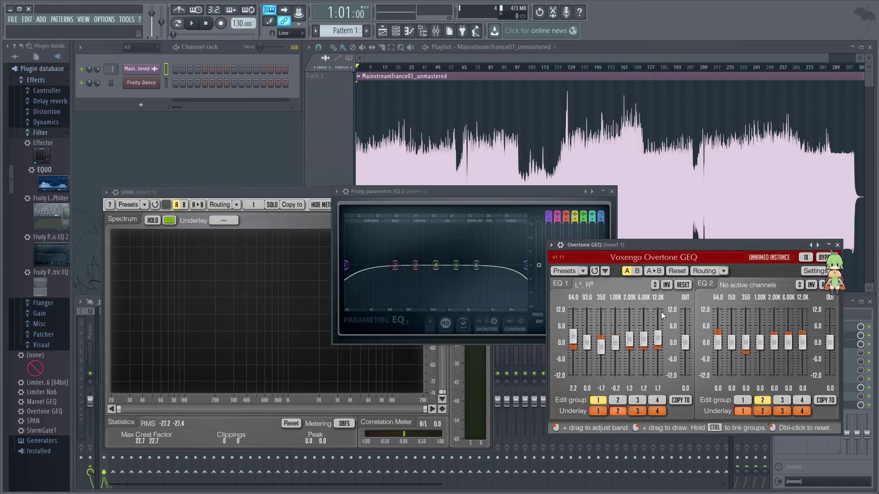
{"action": "left_click_drag", "start_coordinate": [724, 246], "coordinate": [662, 218]}
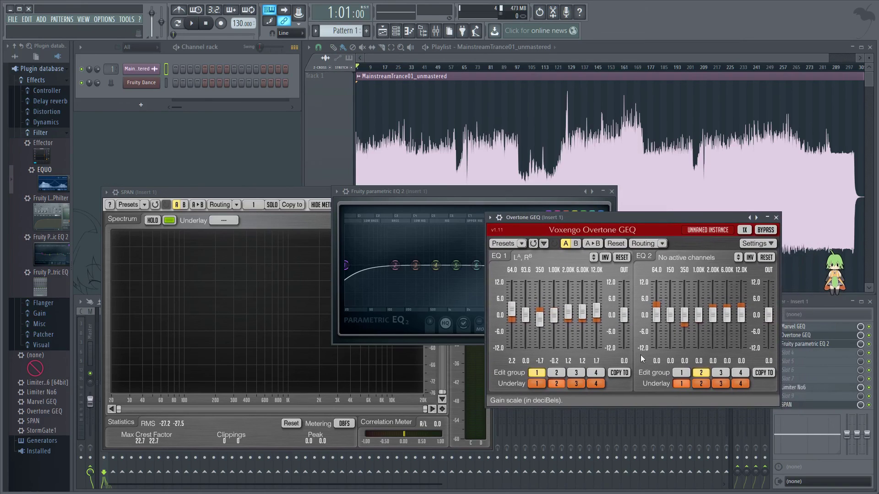